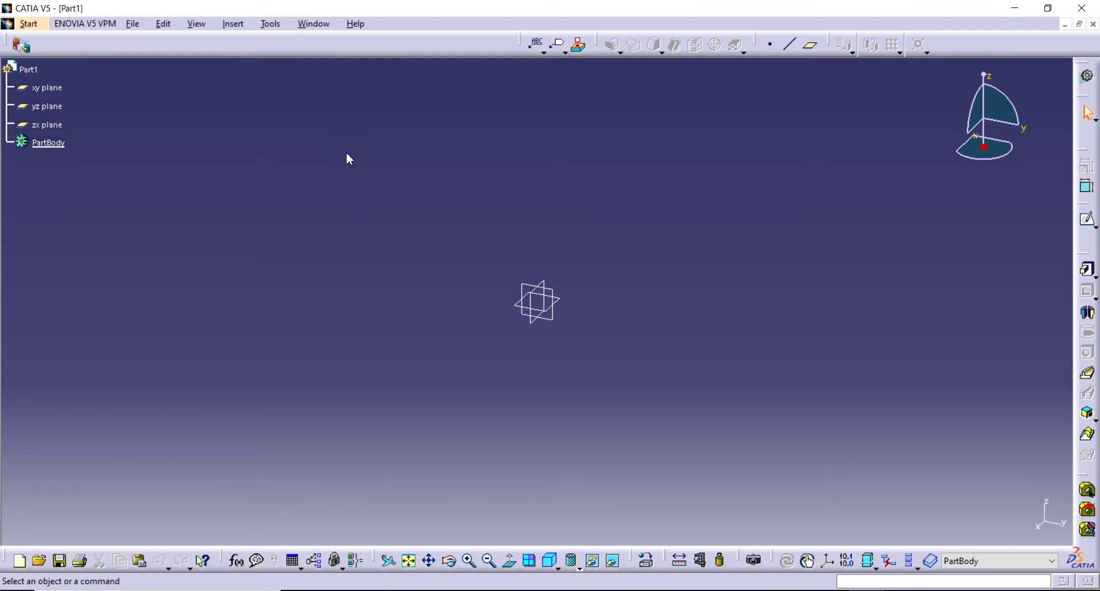
Rename the part by setting its part number to SHAFT in the part's properties
right_click(34, 72)
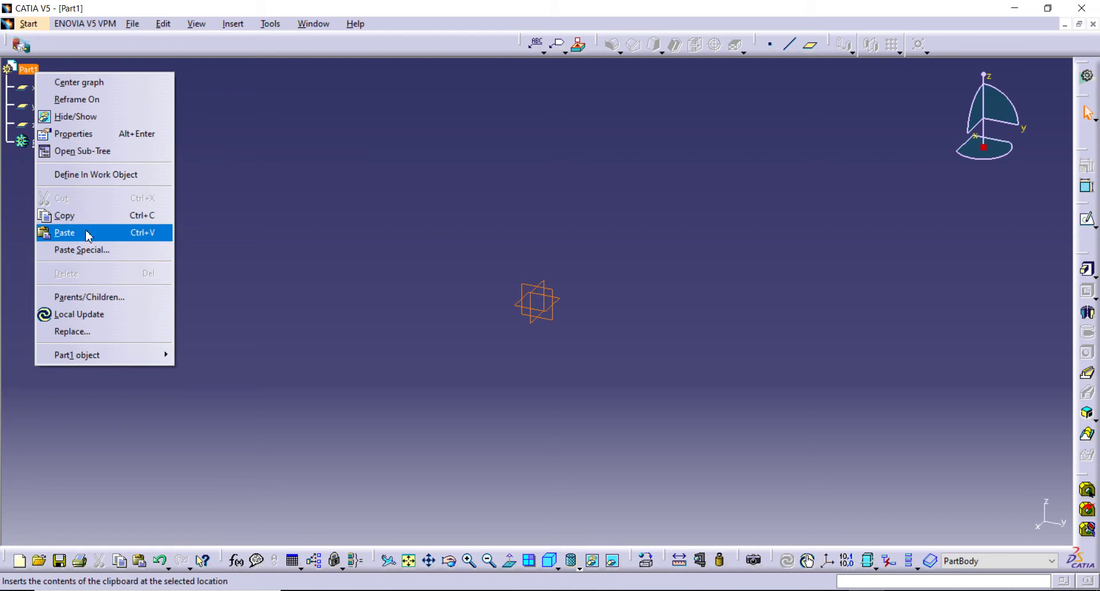
left_click(87, 135)
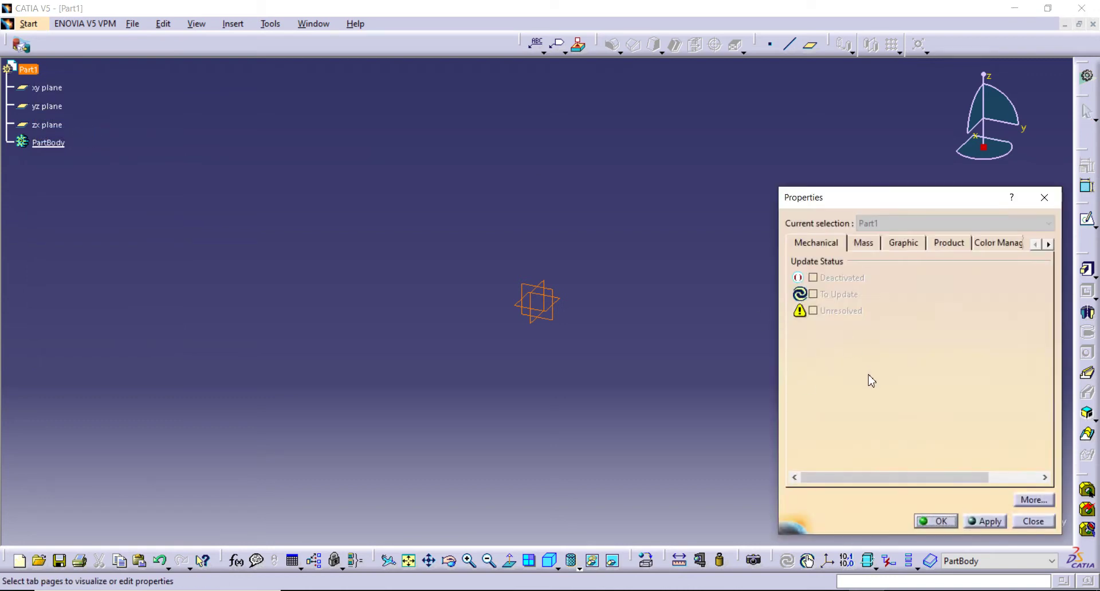
left_click(863, 243)
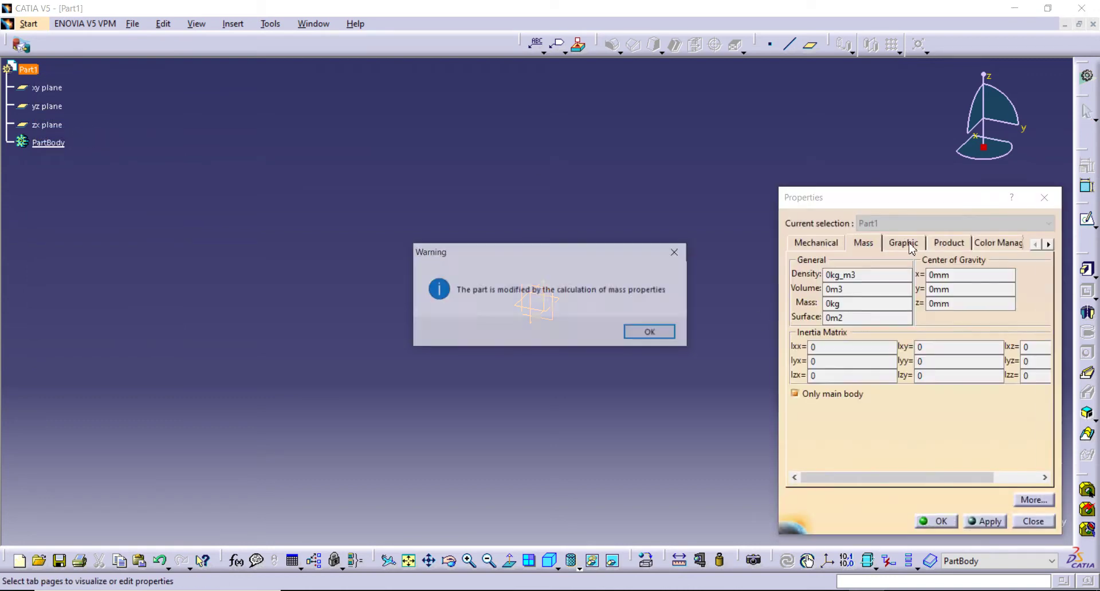
left_click(667, 334)
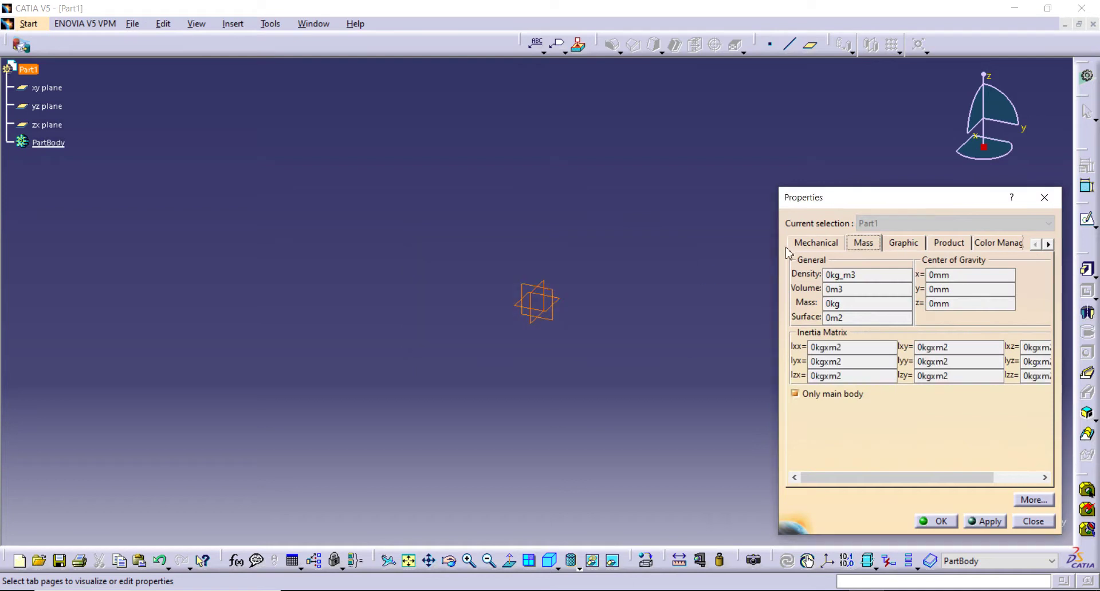
left_click(1009, 244)
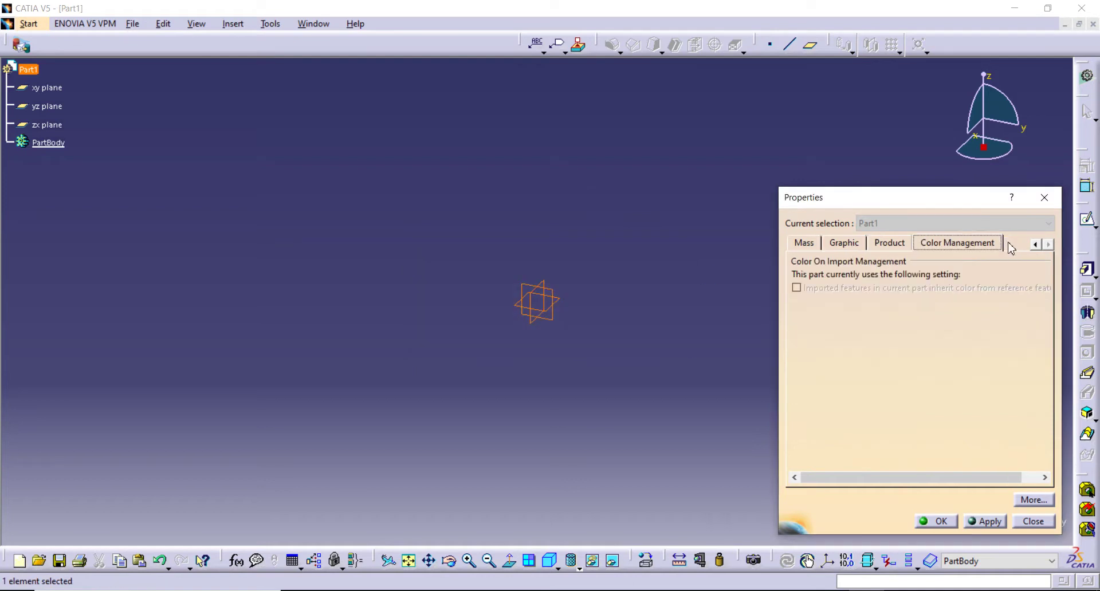
left_click(893, 243)
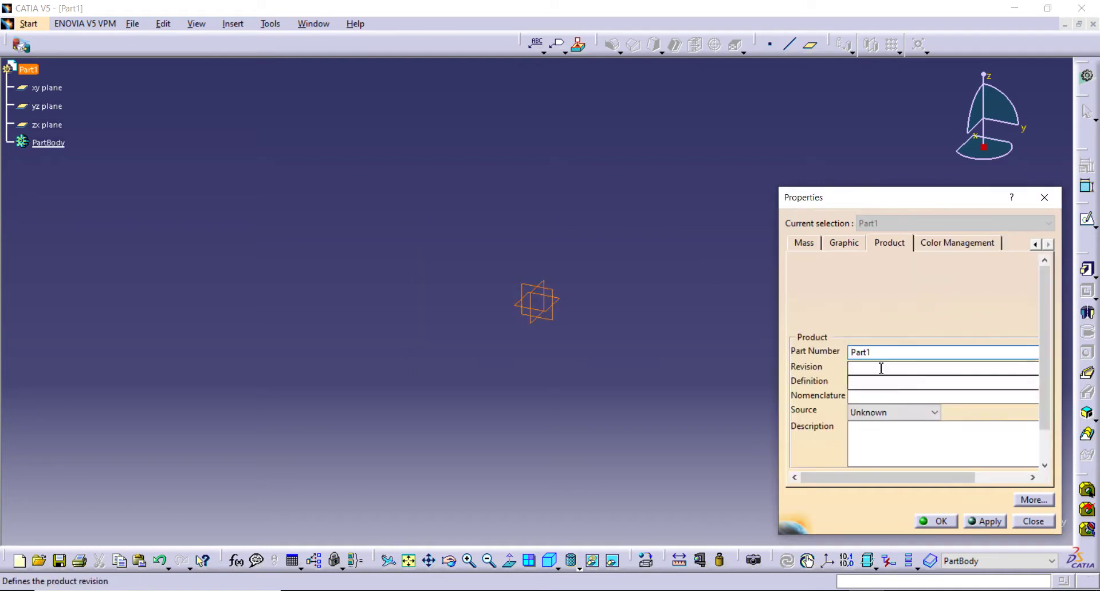
double_click(878, 353)
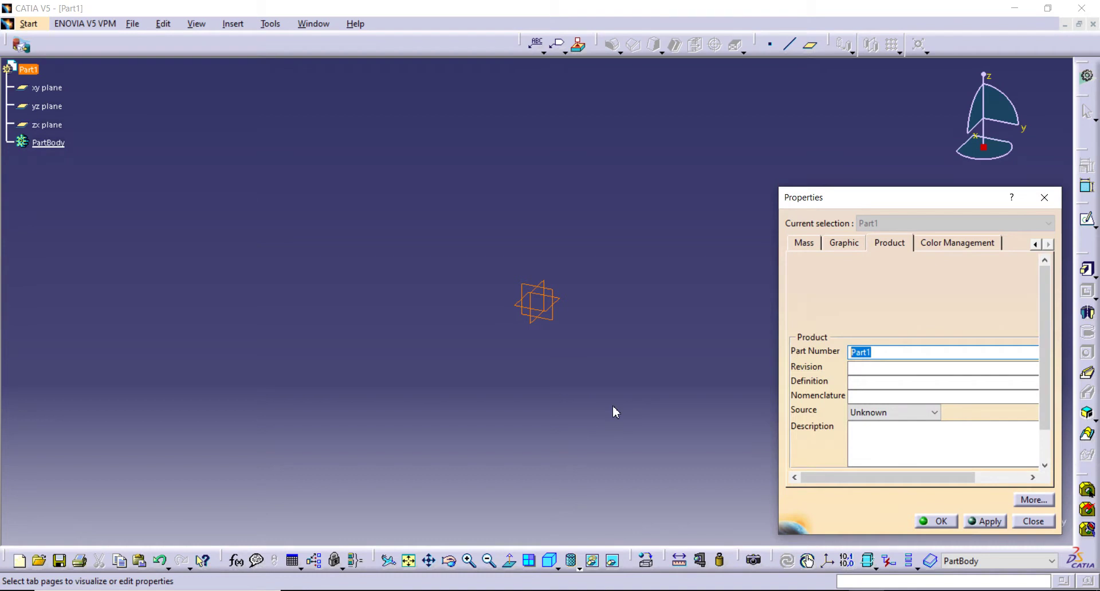
key("Caps_Lock")
type("SHAFT")
left_click(950, 521)
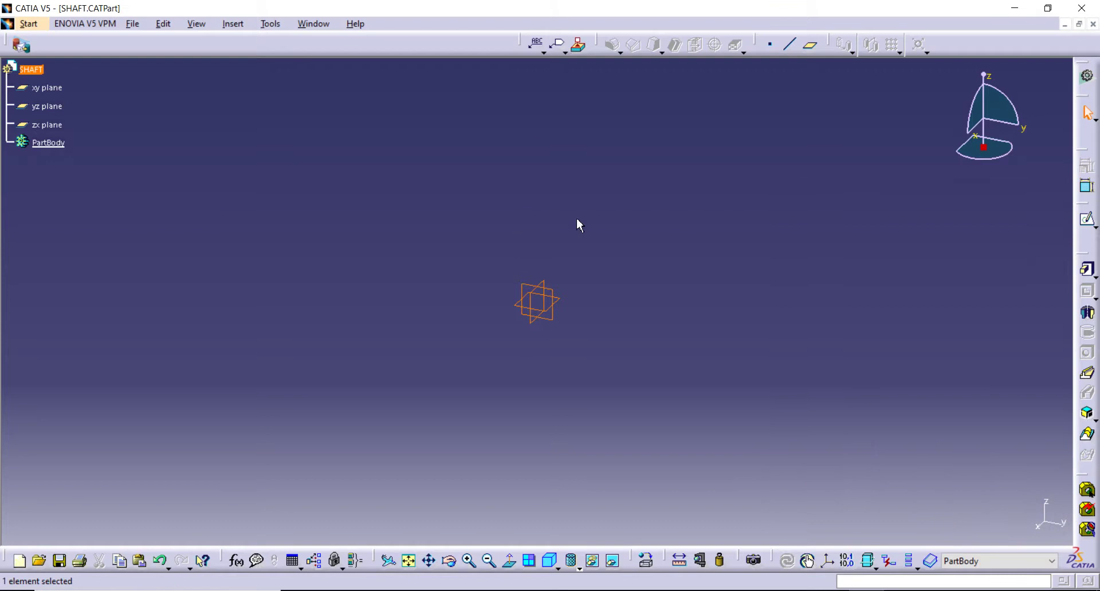
left_click(644, 219)
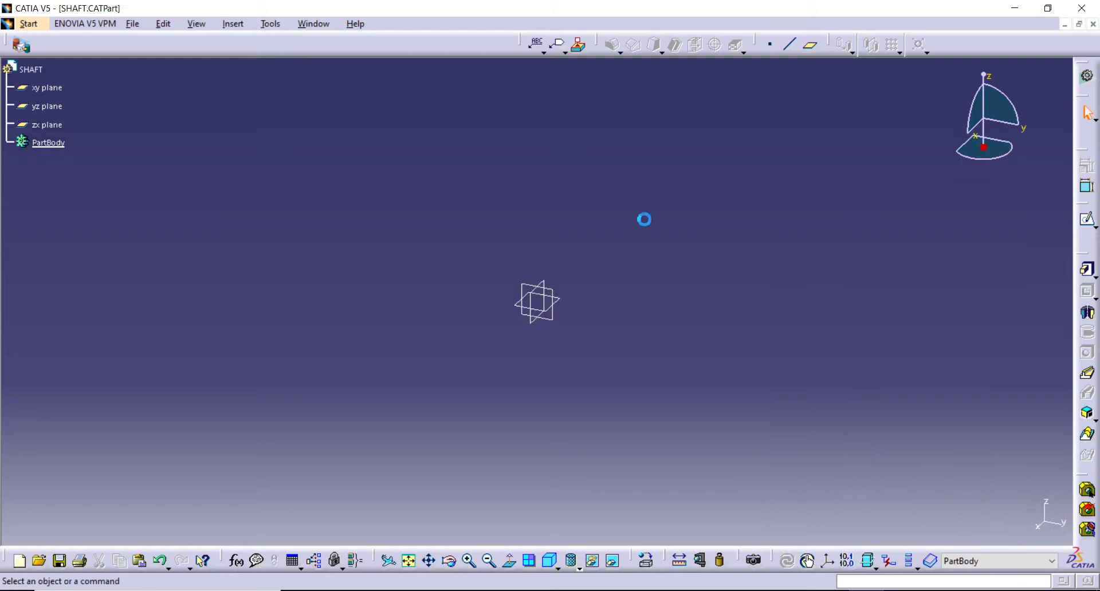
Sketch a circle about 64 mm in diameter on the yz plane, centred on the origin
left_click(559, 299)
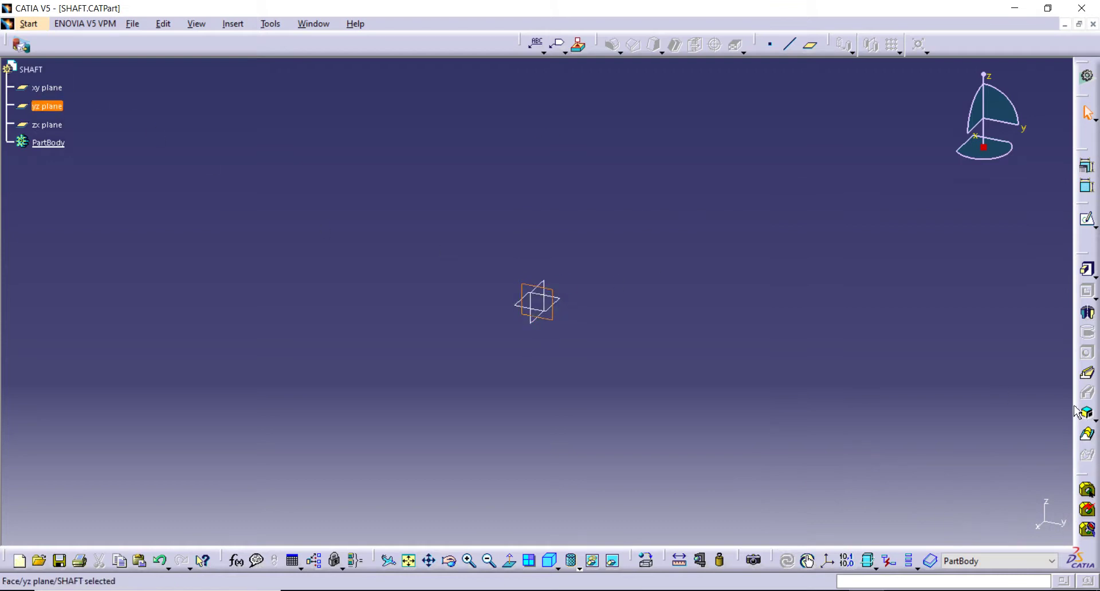
left_click(1087, 220)
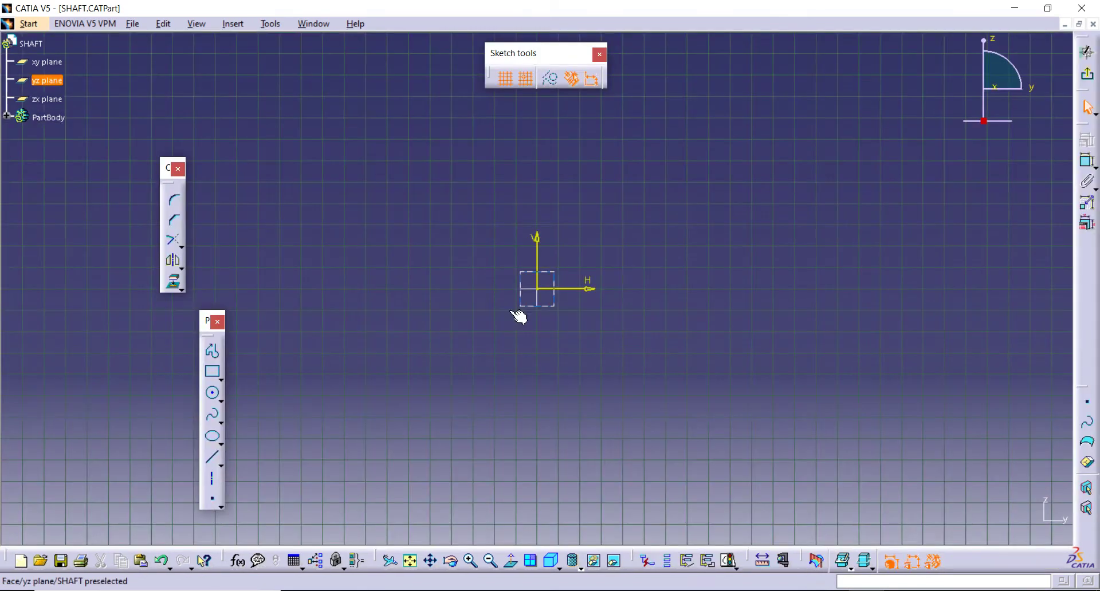
left_click(213, 393)
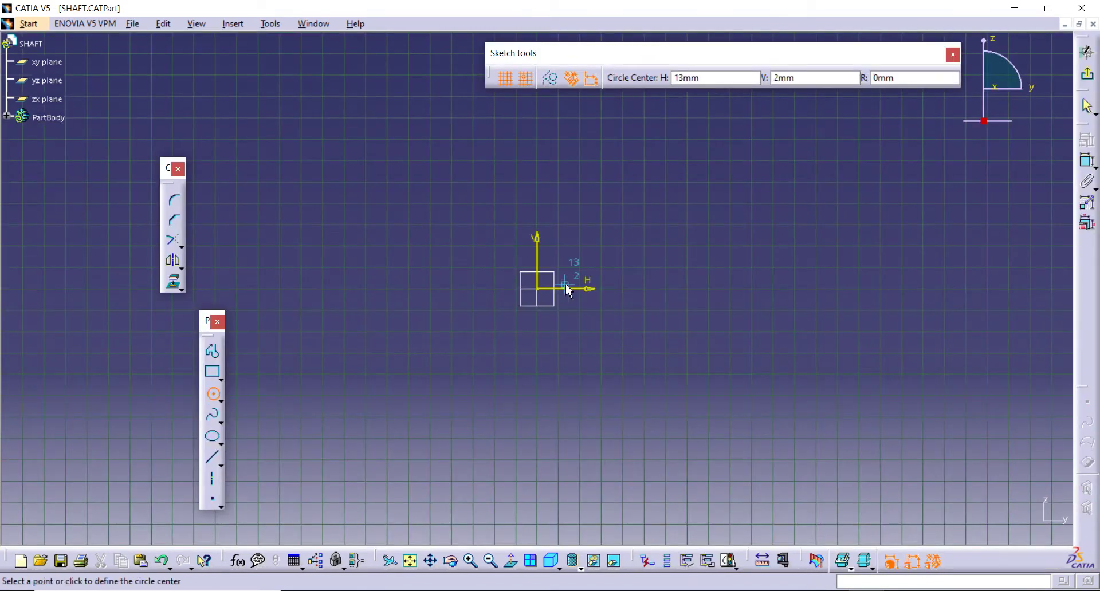
left_click(539, 291)
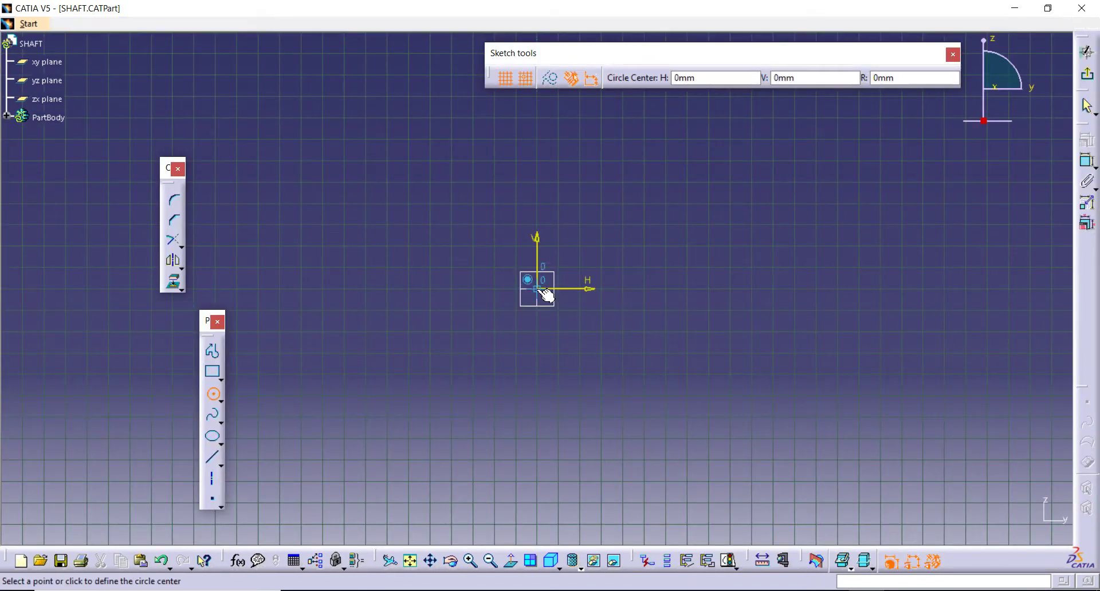
left_click(604, 305)
Constrain the circle's diameter to 50 mm and exit the sketch
left_click(1087, 161)
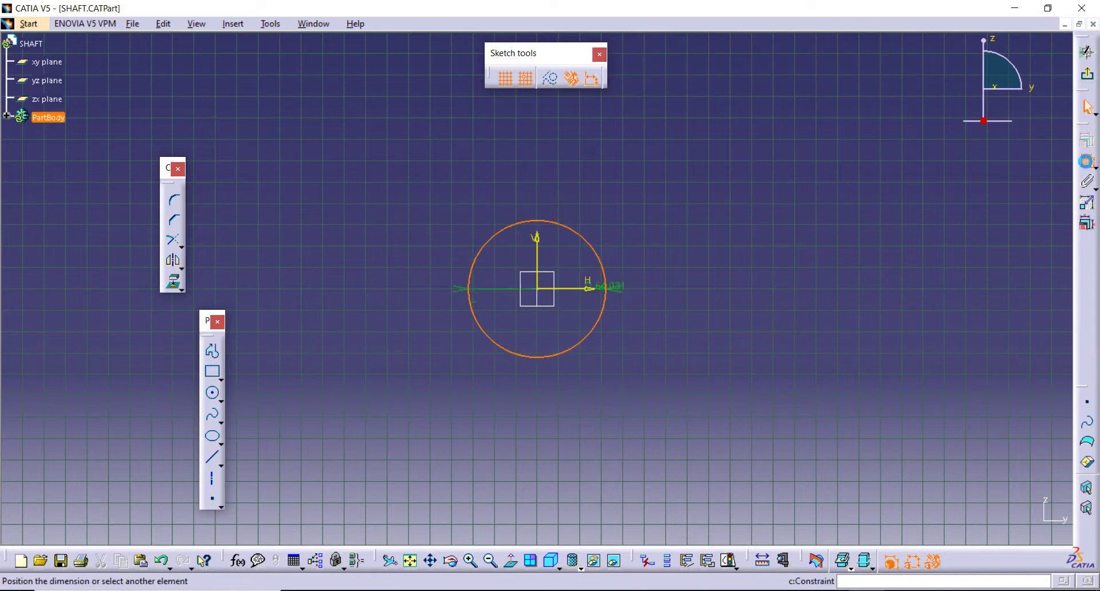
left_click(719, 276)
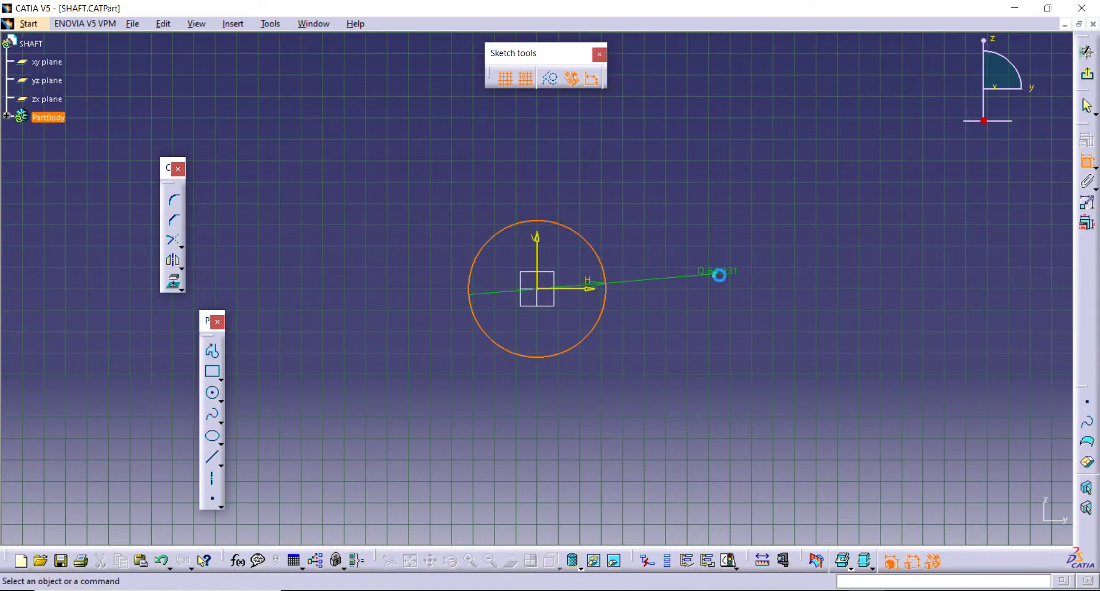
double_click(724, 273)
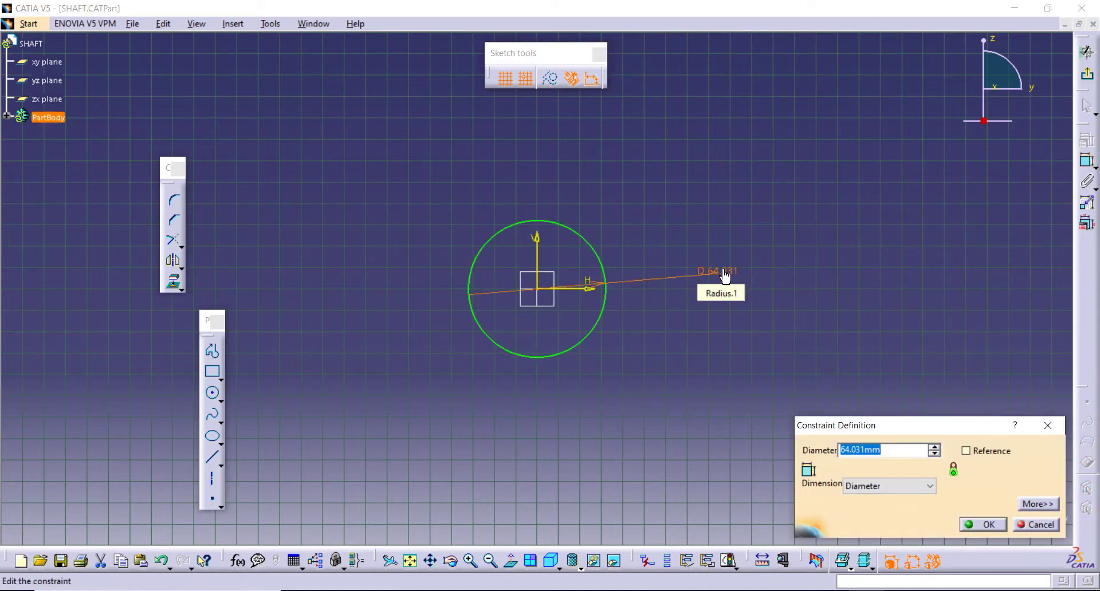
type("50")
key("Return")
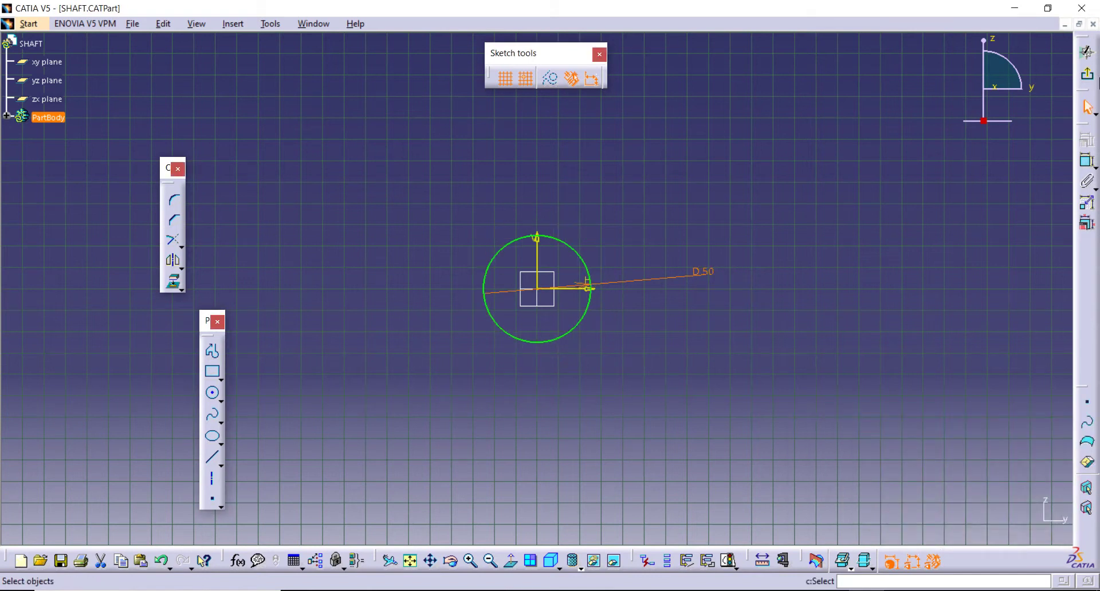
left_click(1087, 73)
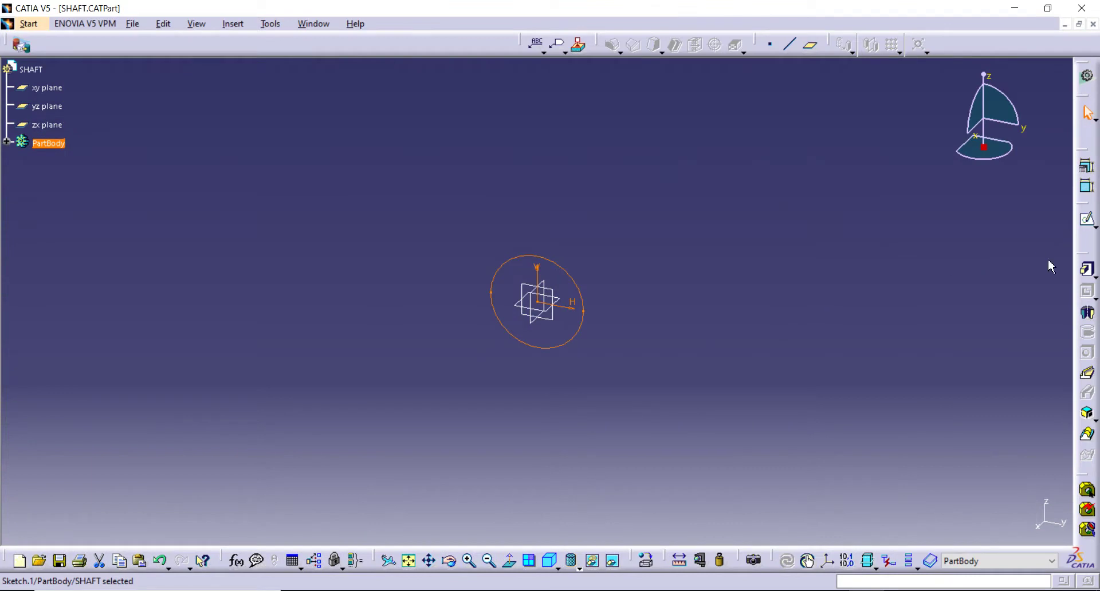
Pad the circle sketch 150 mm in the reversed direction
left_click(1087, 270)
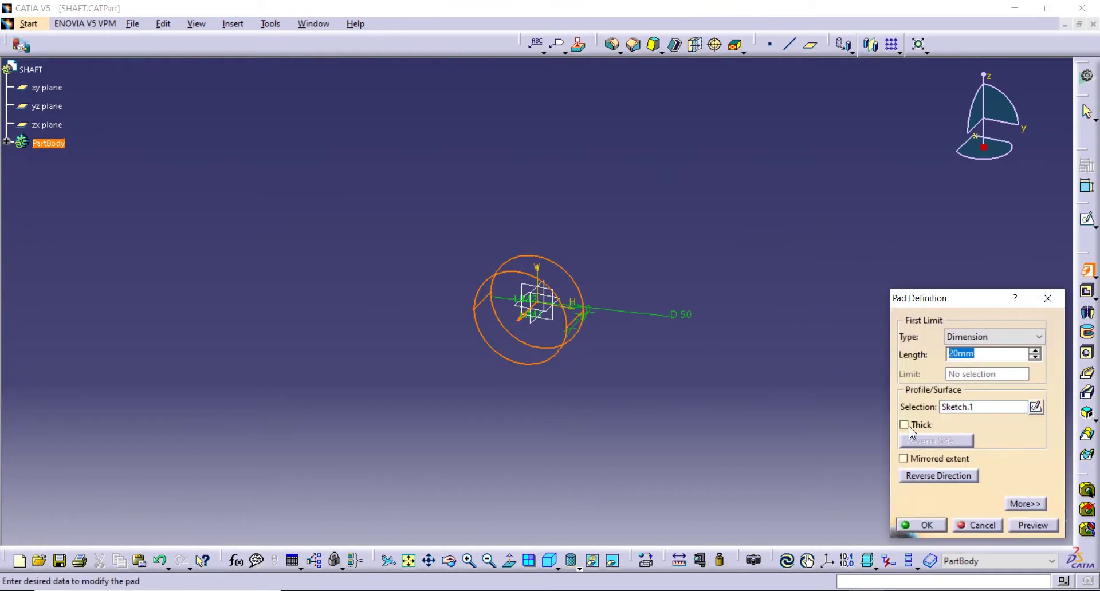
left_click(923, 477)
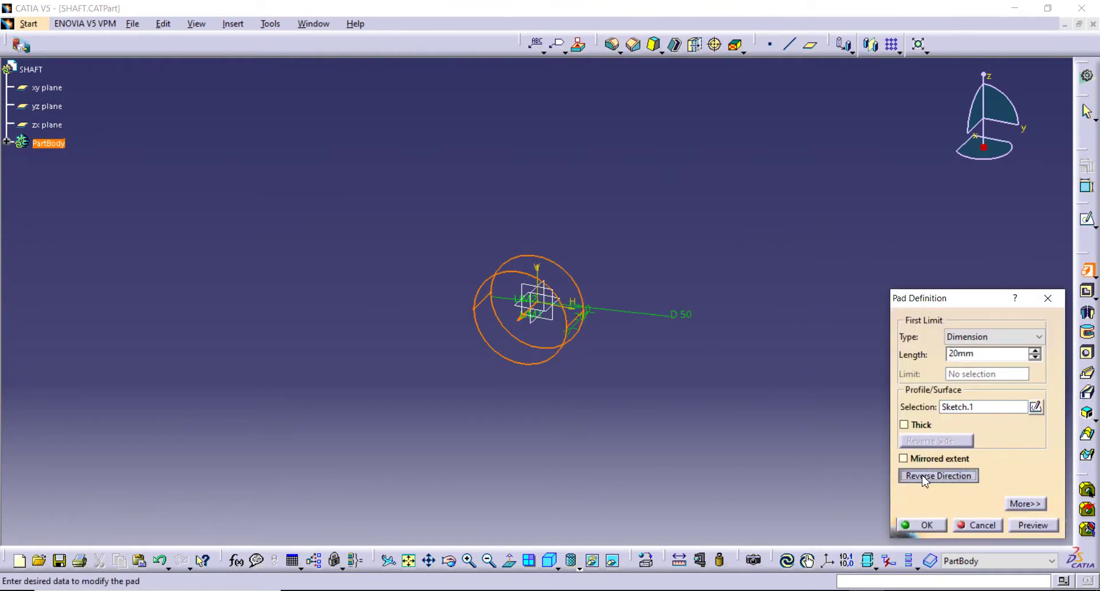
double_click(963, 354)
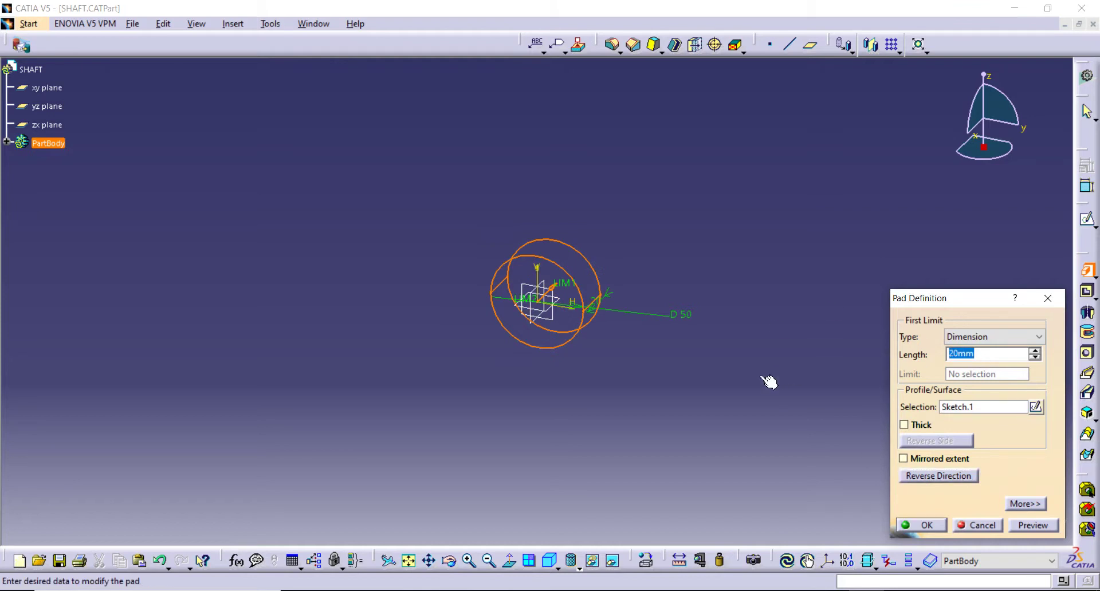
type("150")
key("Return")
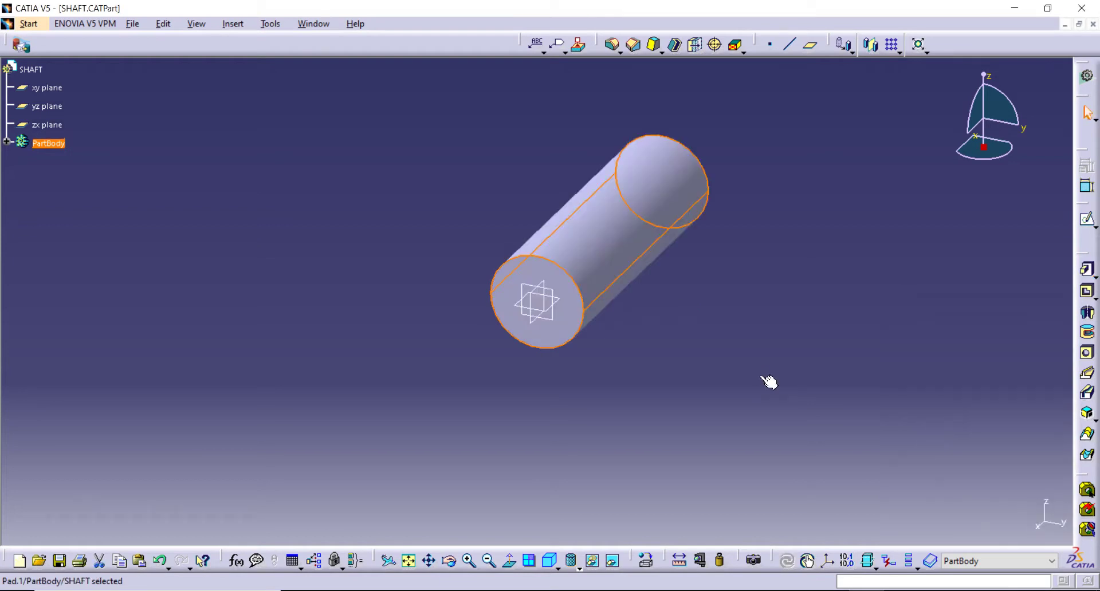
left_click(755, 324)
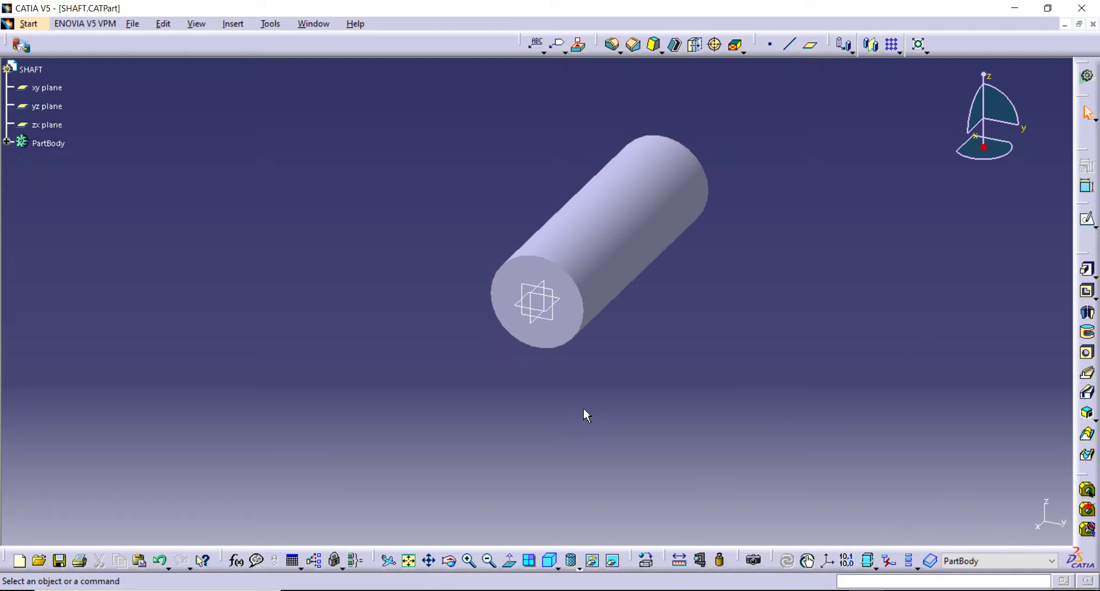
Switch the display style so the cylinder is shaded with its edges drawn
mouse_move(583, 408)
middle_mouse_down()
mouse_move(567, 410)
mouse_move(621, 305)
mouse_move(615, 378)
middle_mouse_up()
left_click(579, 567)
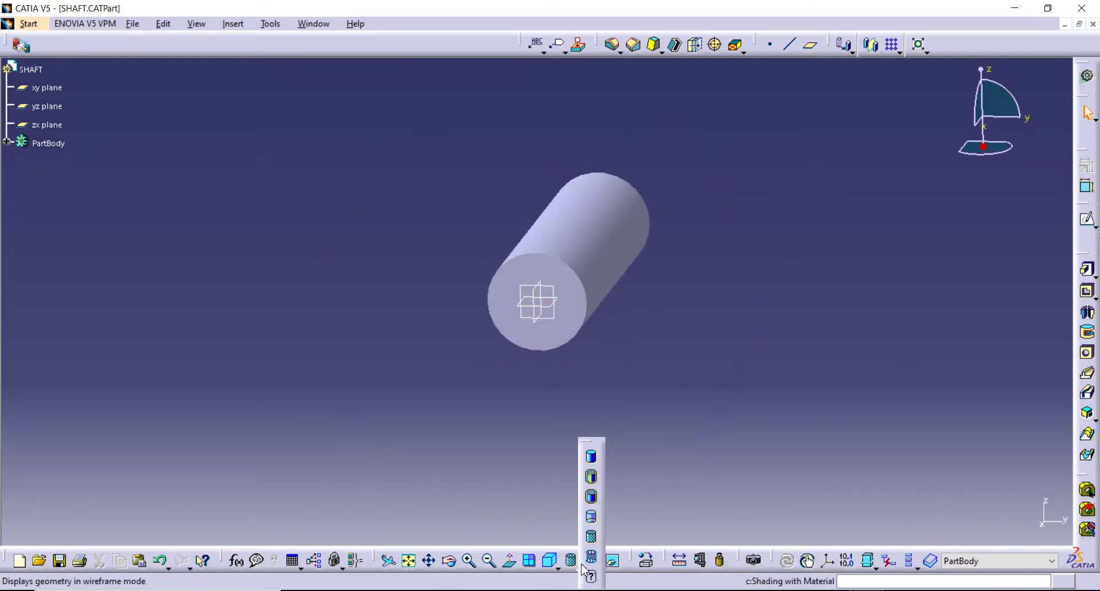
left_click(591, 498)
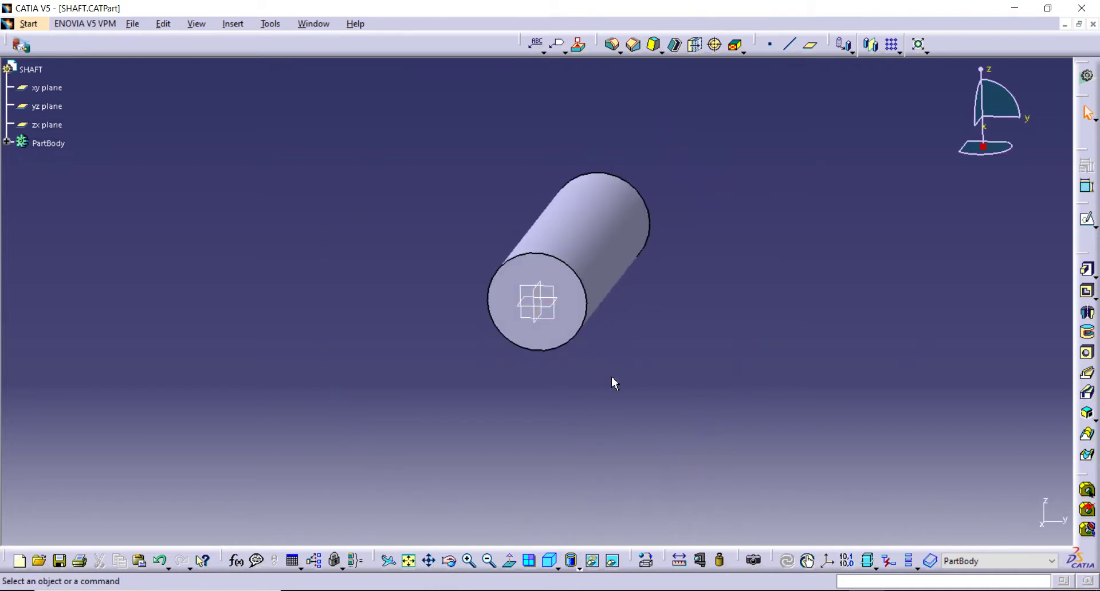
Start a new sketch on the cylinder's front circular end face
middle_click_drag(614, 383, 619, 361)
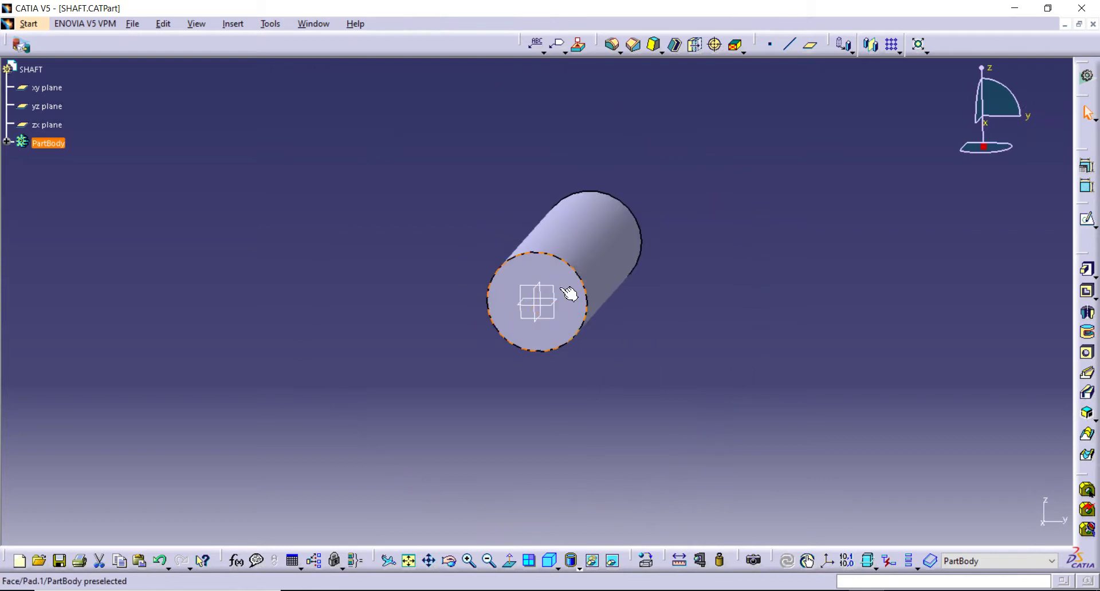
left_click(569, 293)
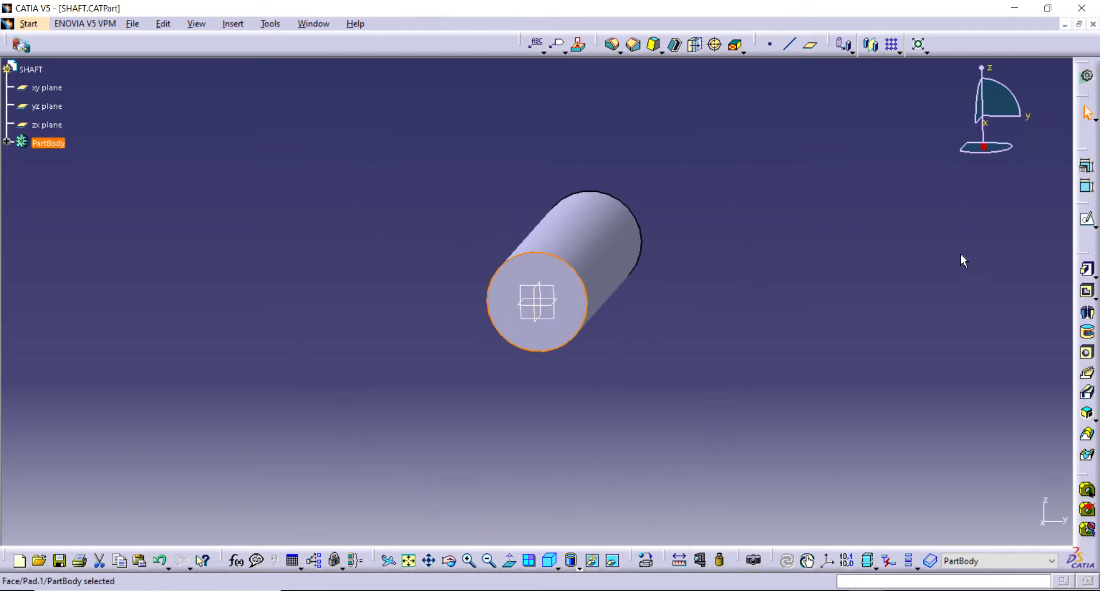
left_click(1085, 222)
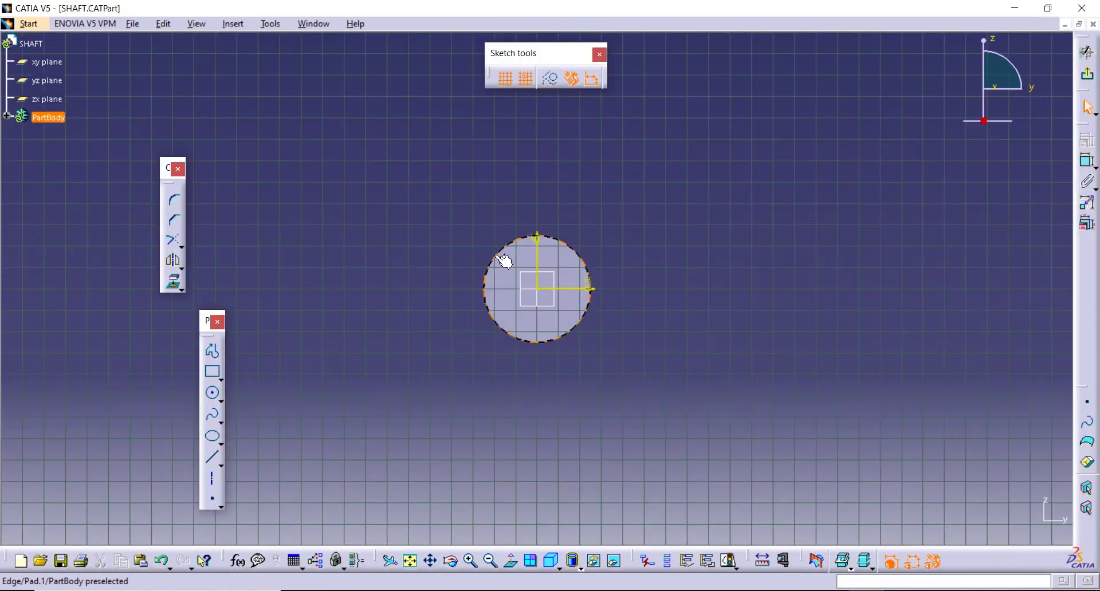
mouse_move(509, 240)
middle_mouse_down("ctrl")
mouse_move(516, 140)
mouse_move(581, 227)
mouse_move(575, 328)
middle_mouse_up("ctrl")
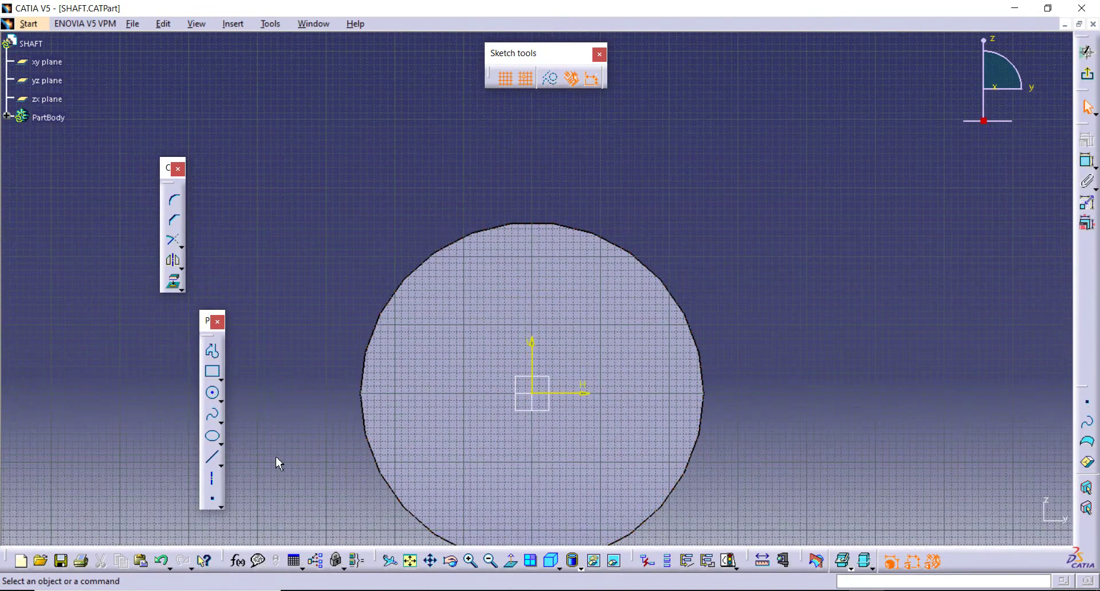
left_click(213, 483)
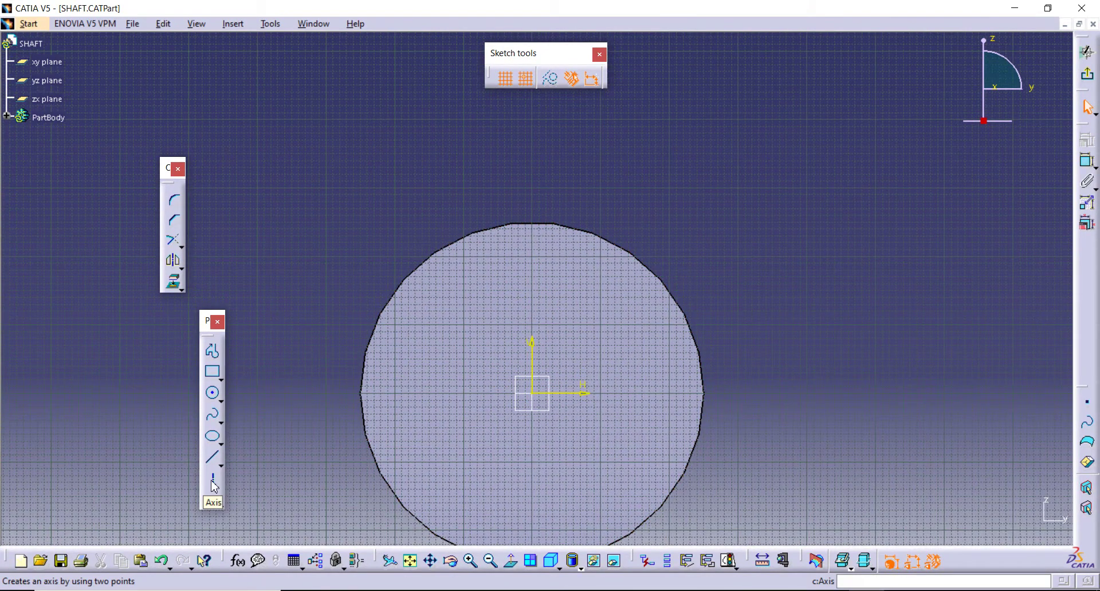
left_click(435, 222)
left_click(698, 228)
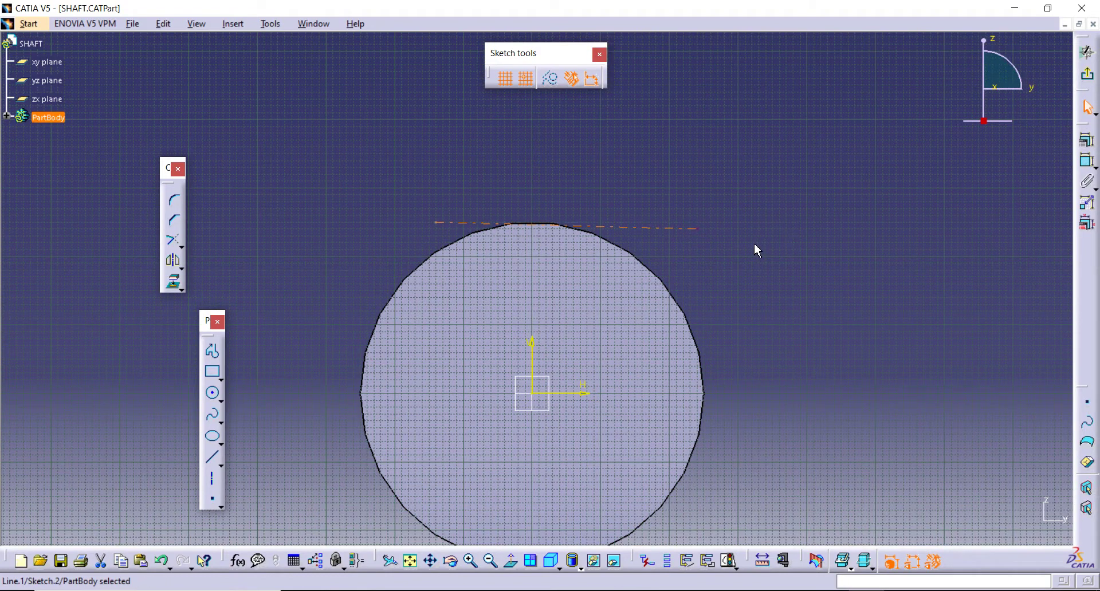
type("Z")
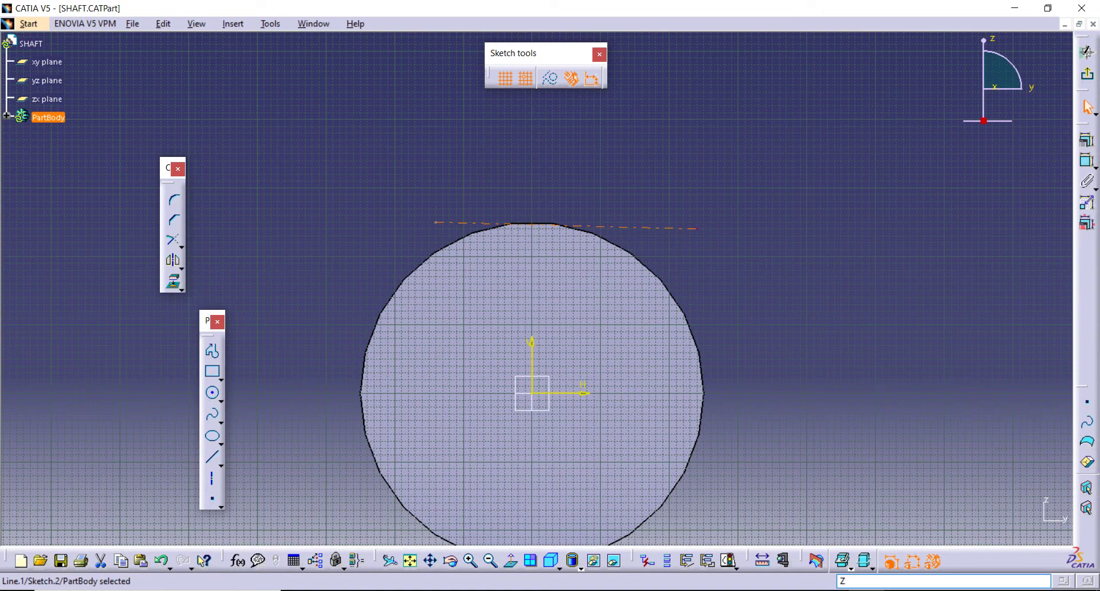
key("ctrl+z")
Draw a horizontal axis line across the upper edge of the circular face, extending past it on both sides
left_click(213, 478)
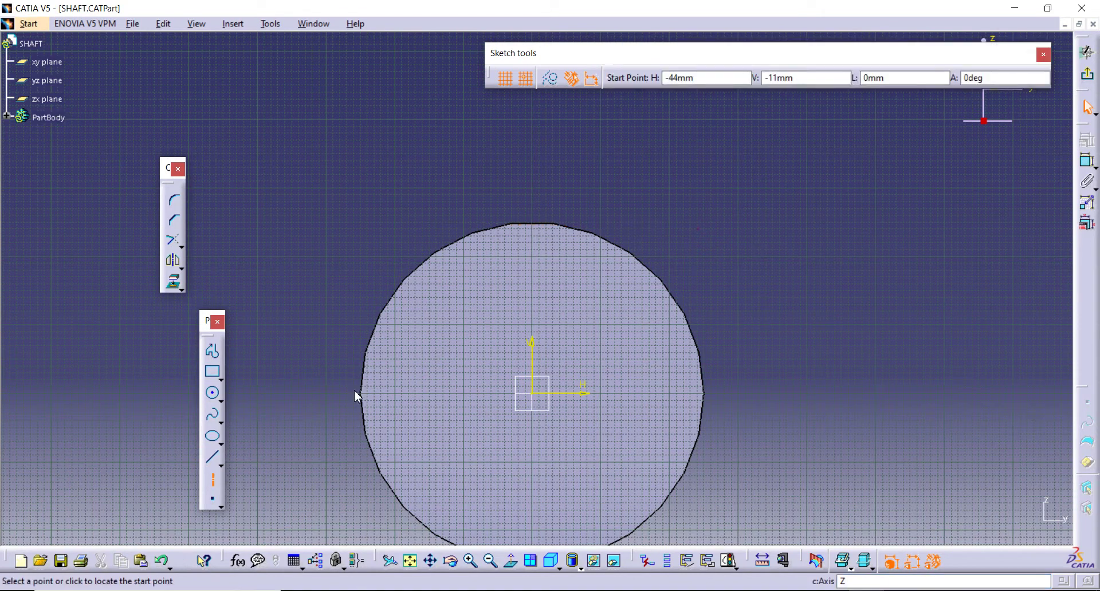
left_click(397, 228)
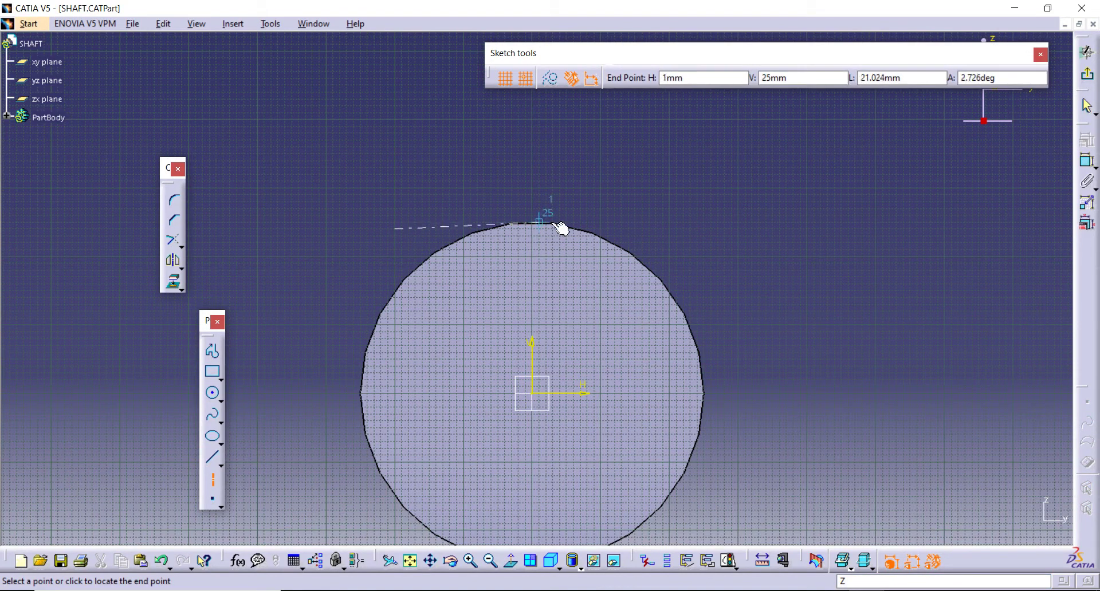
left_click(725, 229)
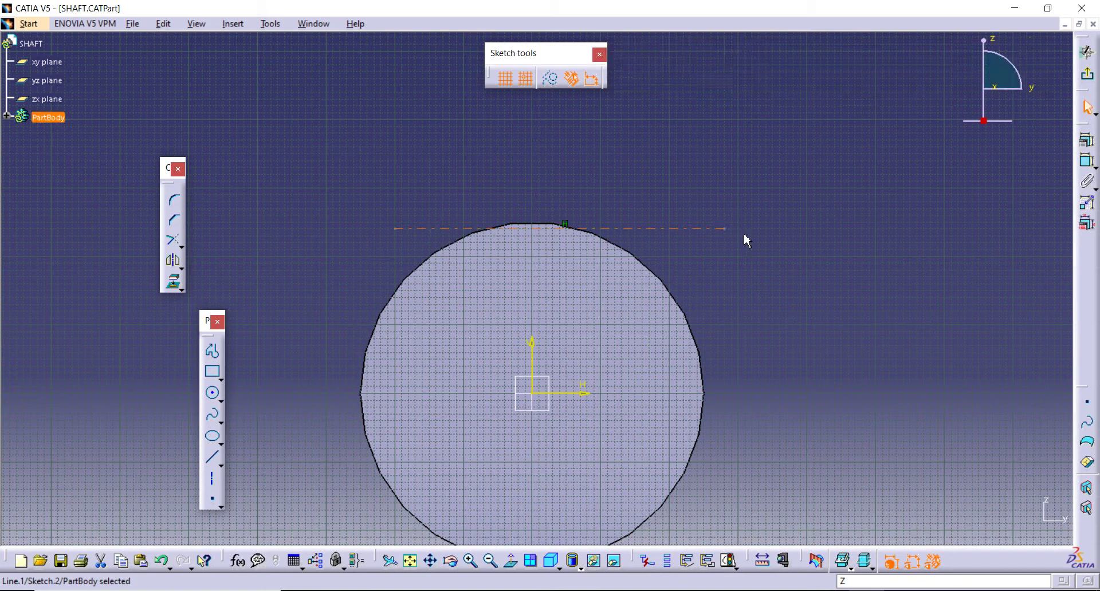
Constrain the horizontal axis line tangent to the cylinder's circular edge
left_click(871, 261)
left_click(635, 255)
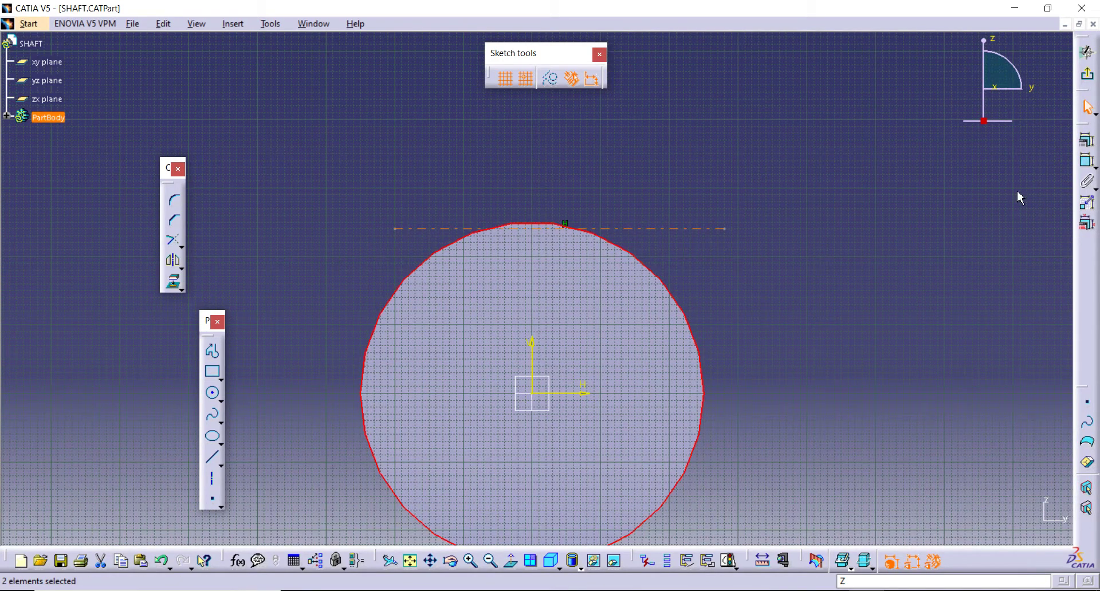
left_click(1087, 141)
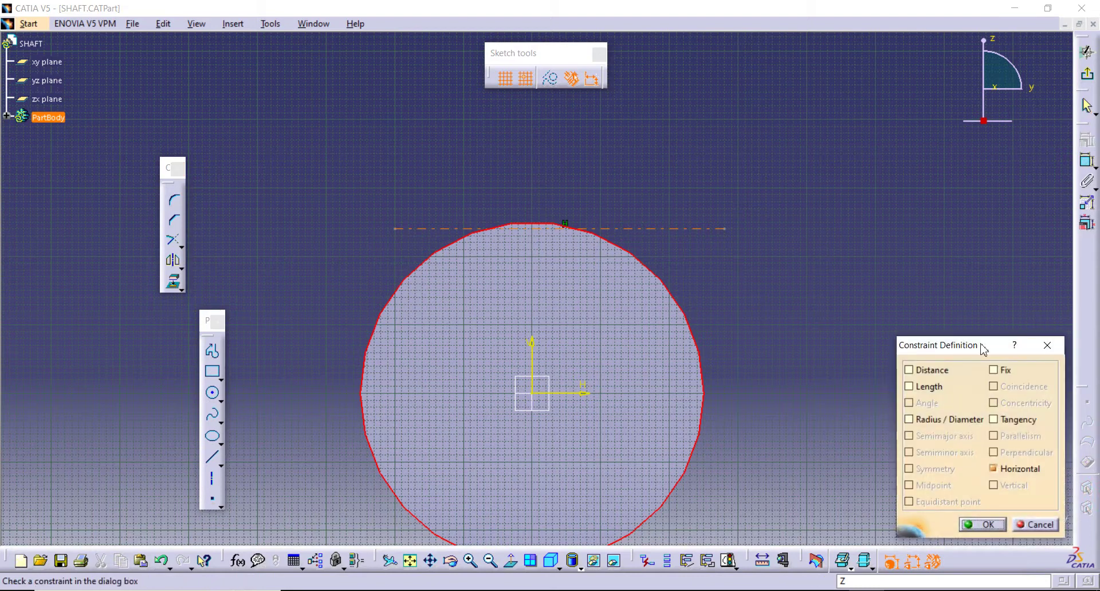
left_click(1007, 420)
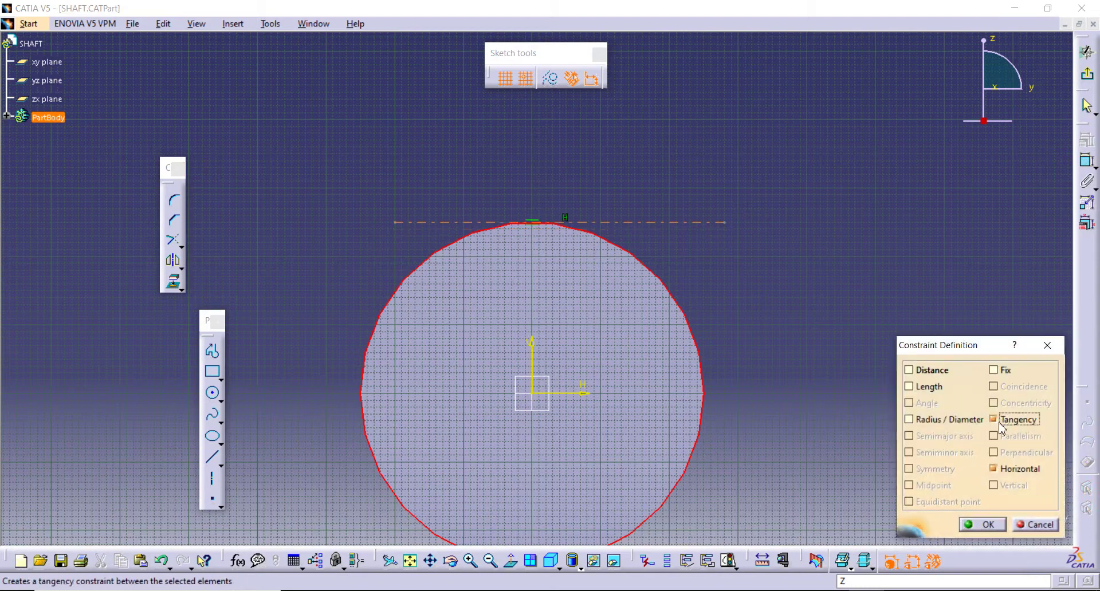
left_click(986, 525)
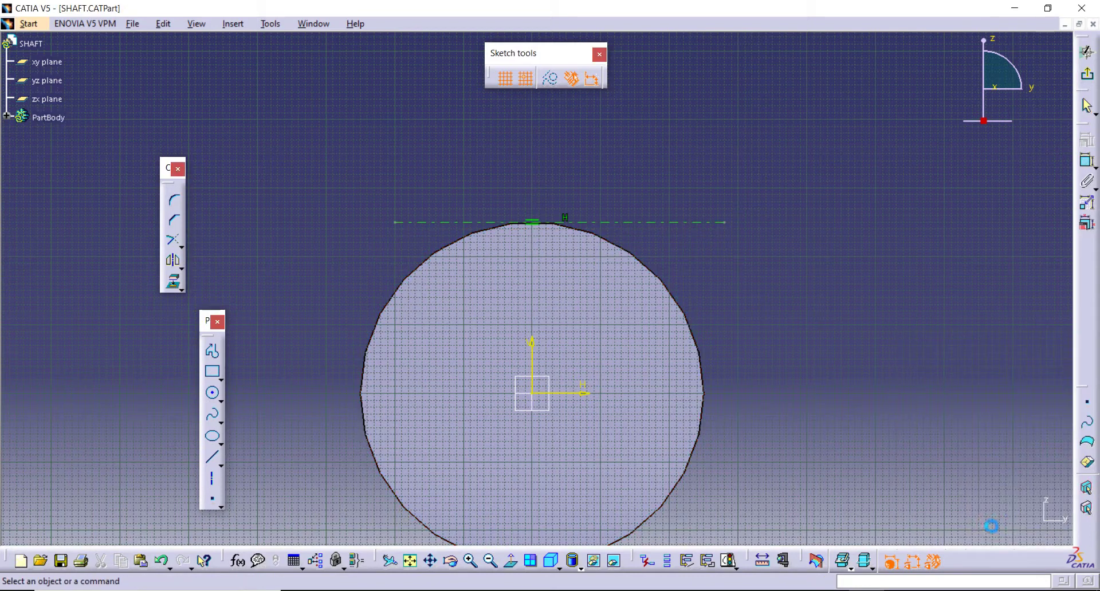
Sketch a centered rectangle about 8 mm wide and 6 mm high at the axis line's tangency point on the circular edge
left_click(212, 394)
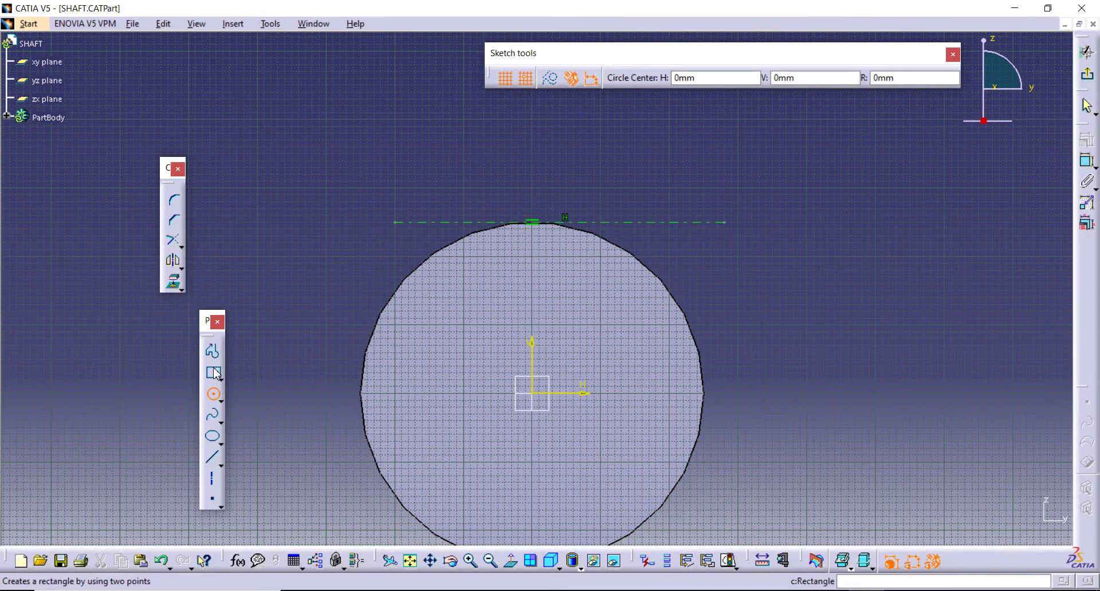
left_click(227, 378)
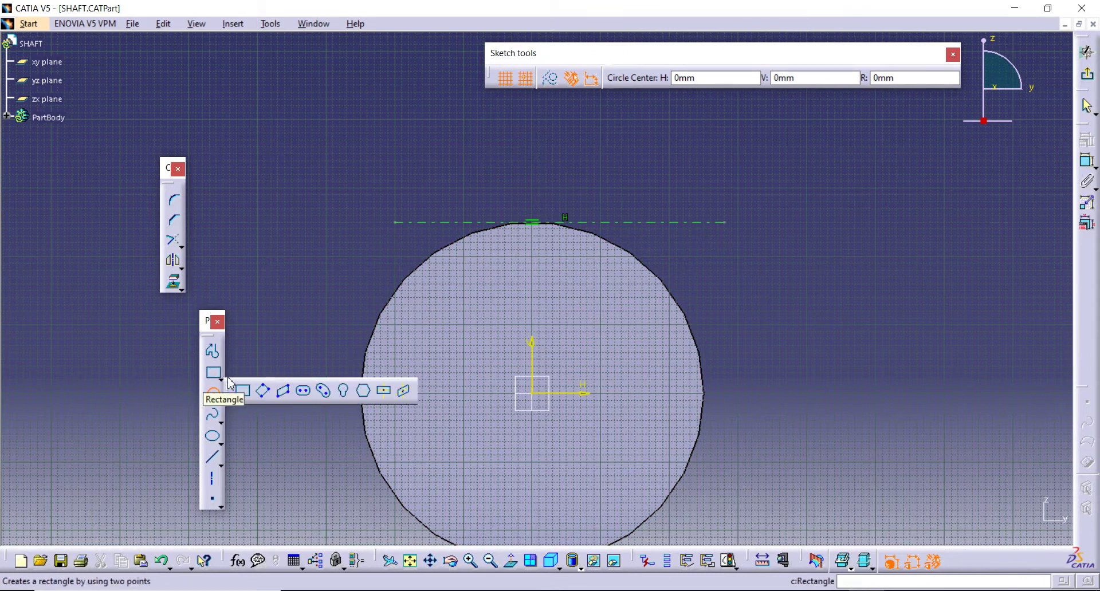
left_click(383, 392)
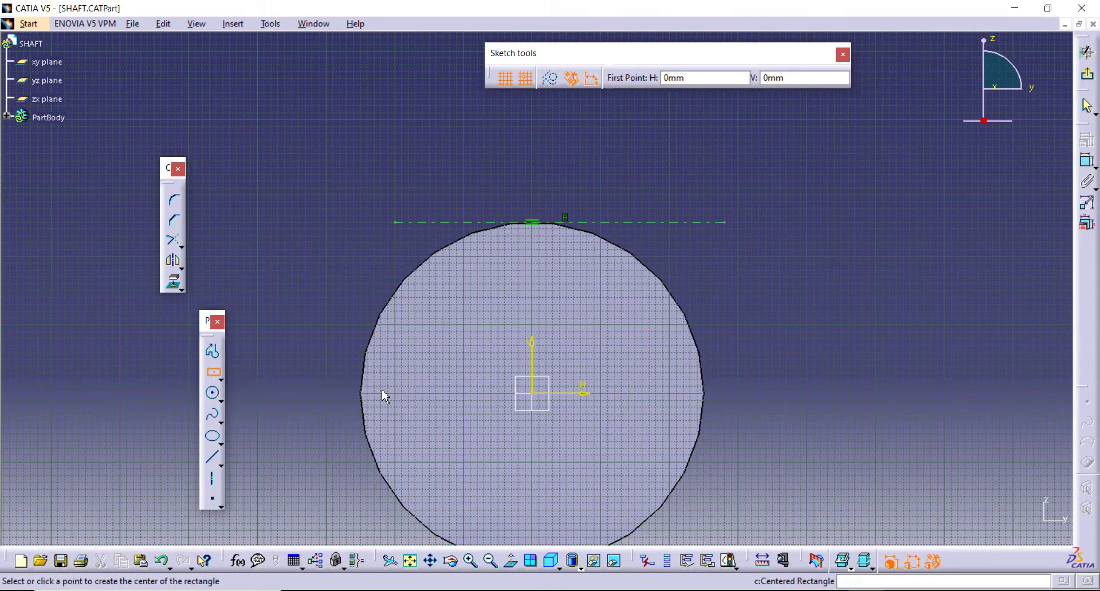
left_click(534, 224)
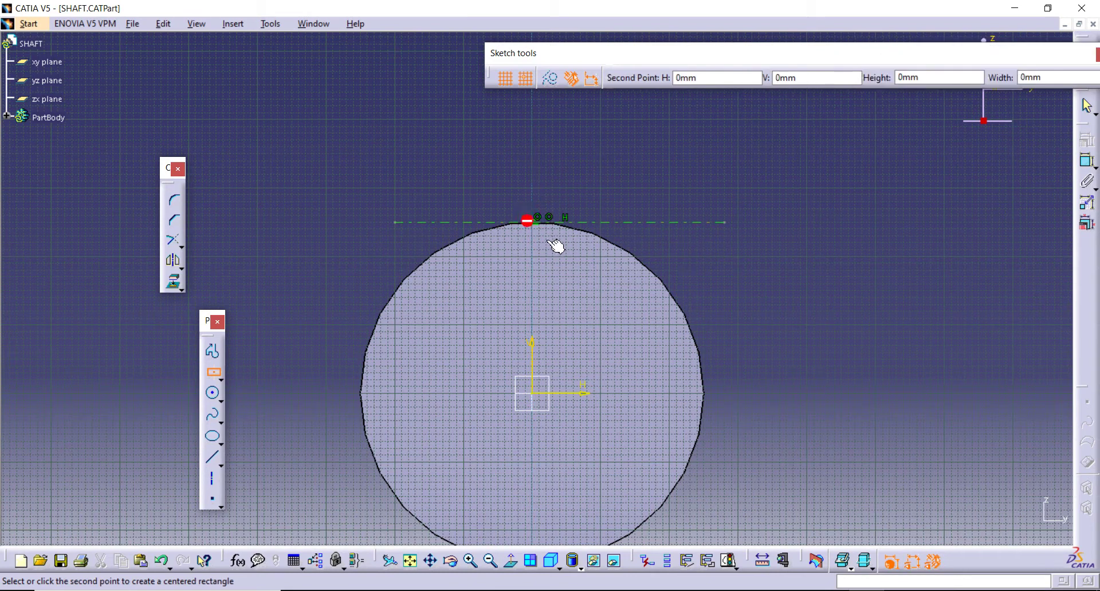
left_click(562, 241)
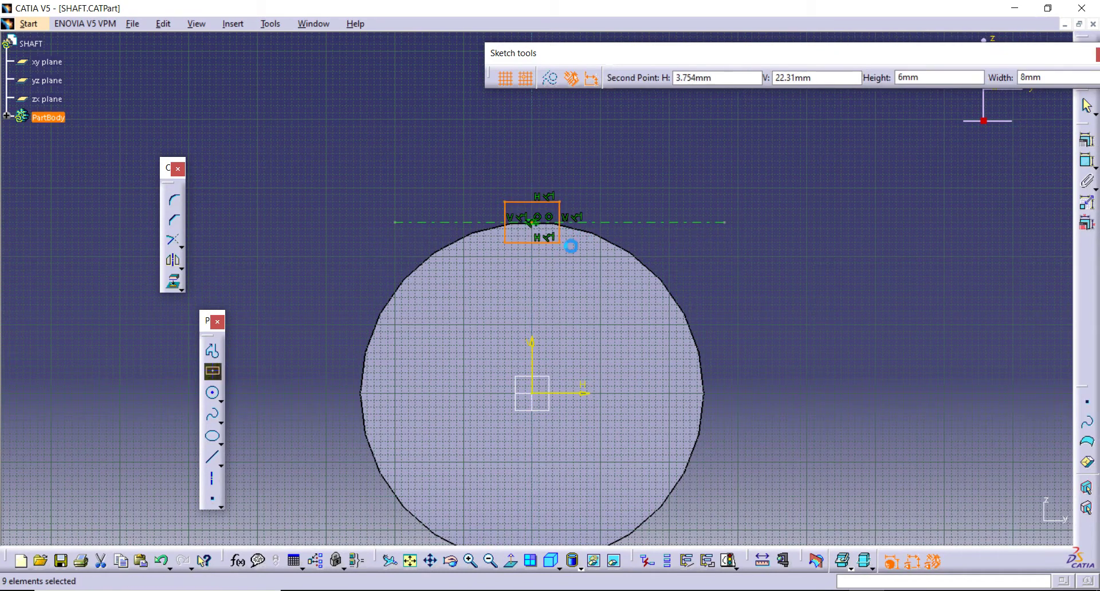
left_click(1010, 333)
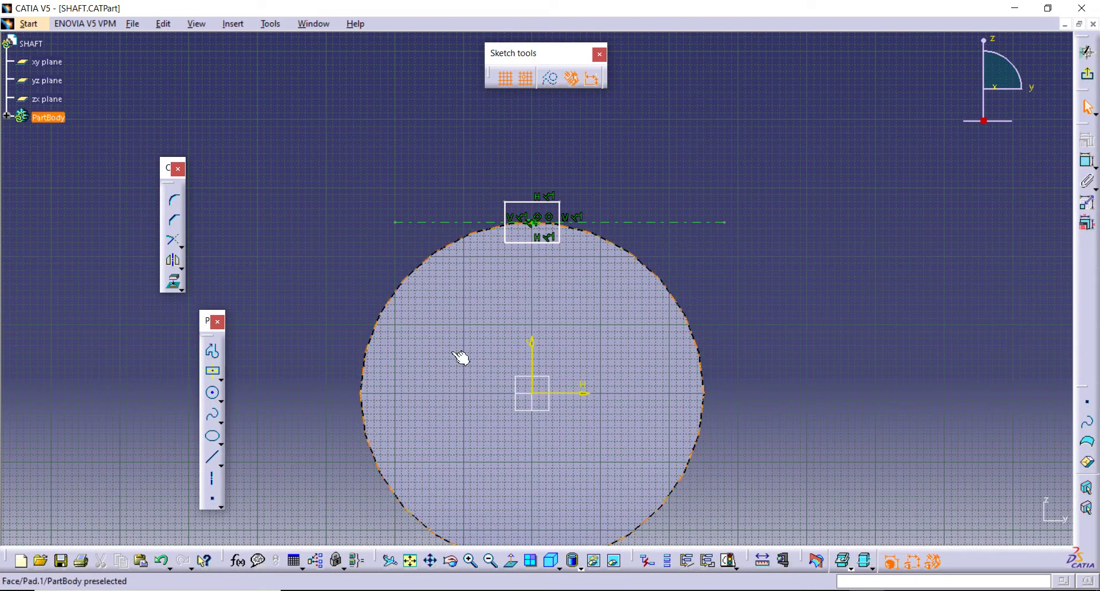
Dimension the rectangle's upper side and set its width to 14 mm
left_click(1085, 162)
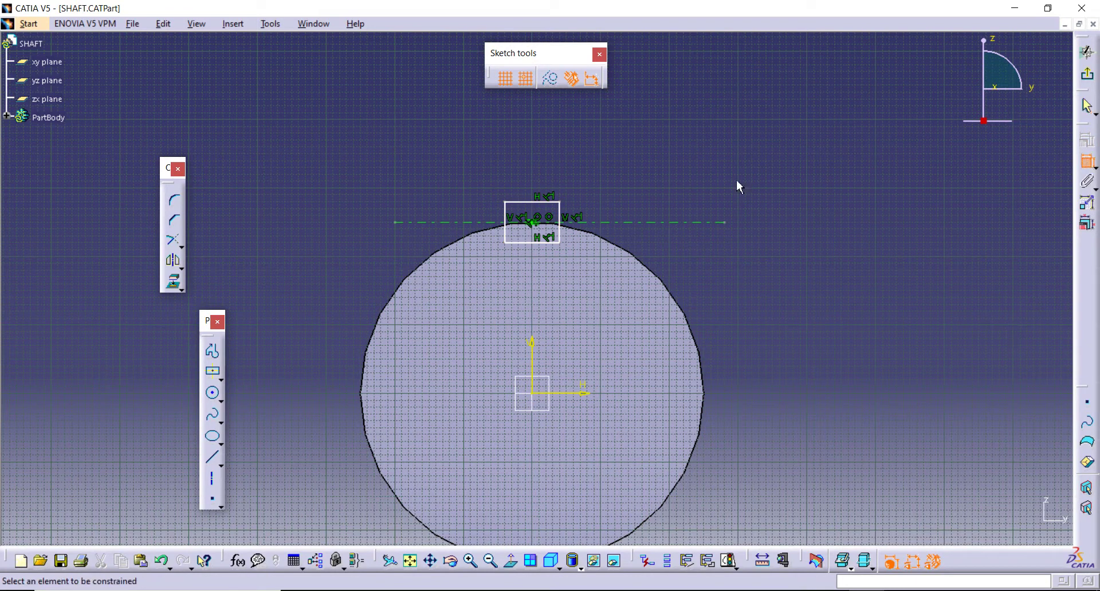
left_click(551, 202)
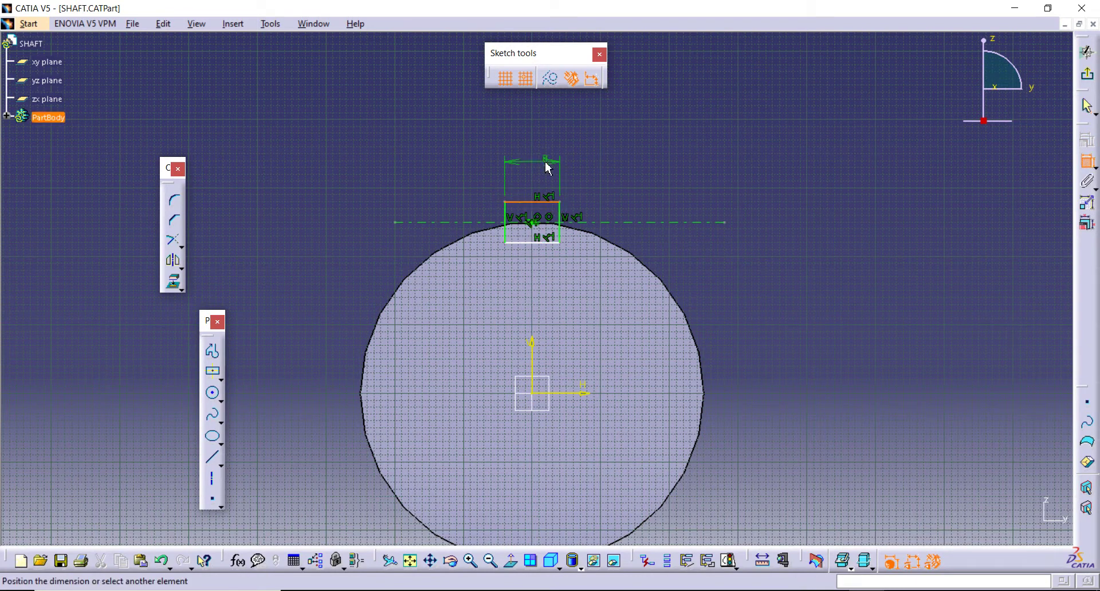
left_click(535, 163)
double_click(536, 158)
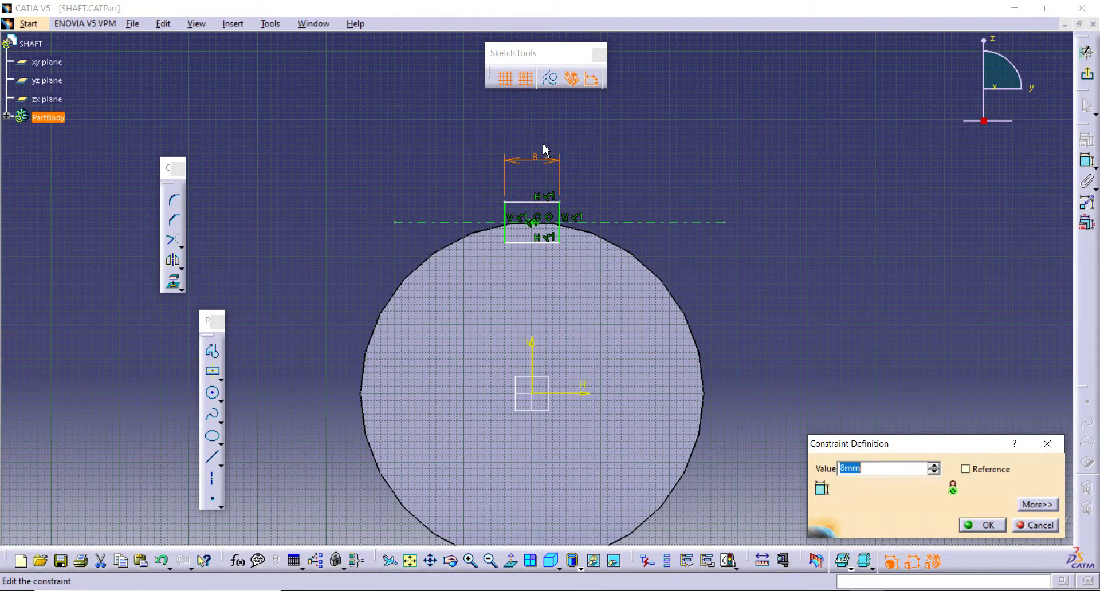
key("Return")
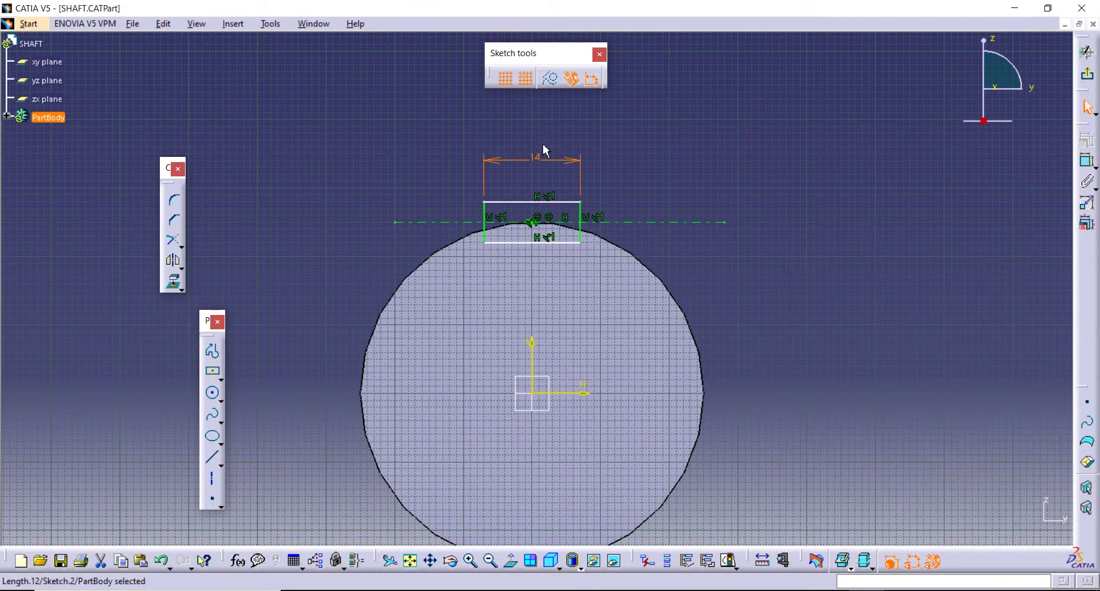
Dimension the rectangle's vertical side and set its height to 9 mm
left_click(1087, 161)
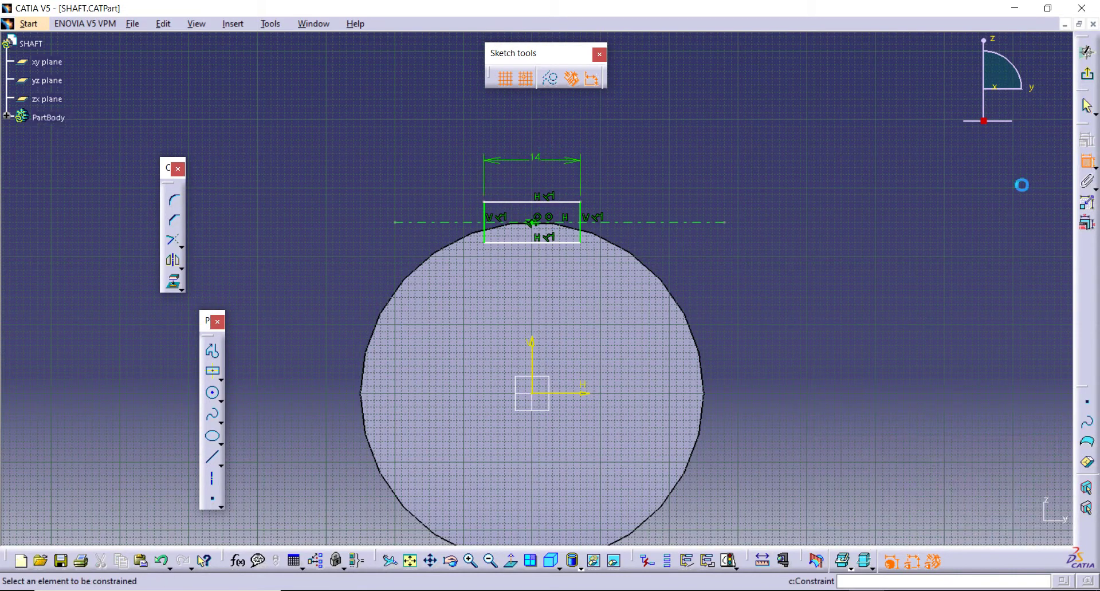
left_click(585, 237)
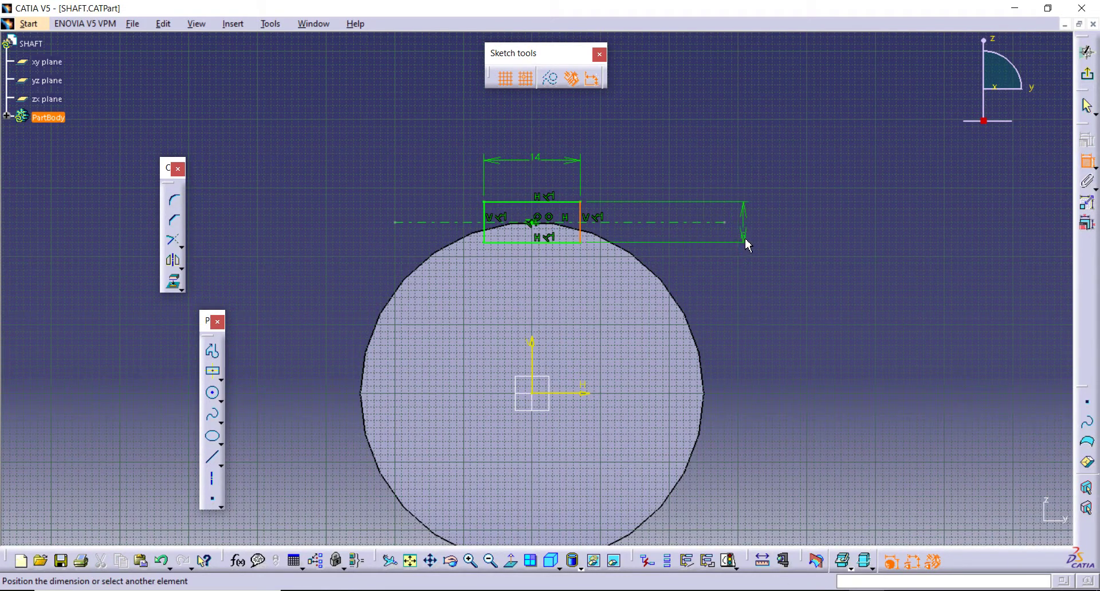
left_click(743, 232)
double_click(744, 228)
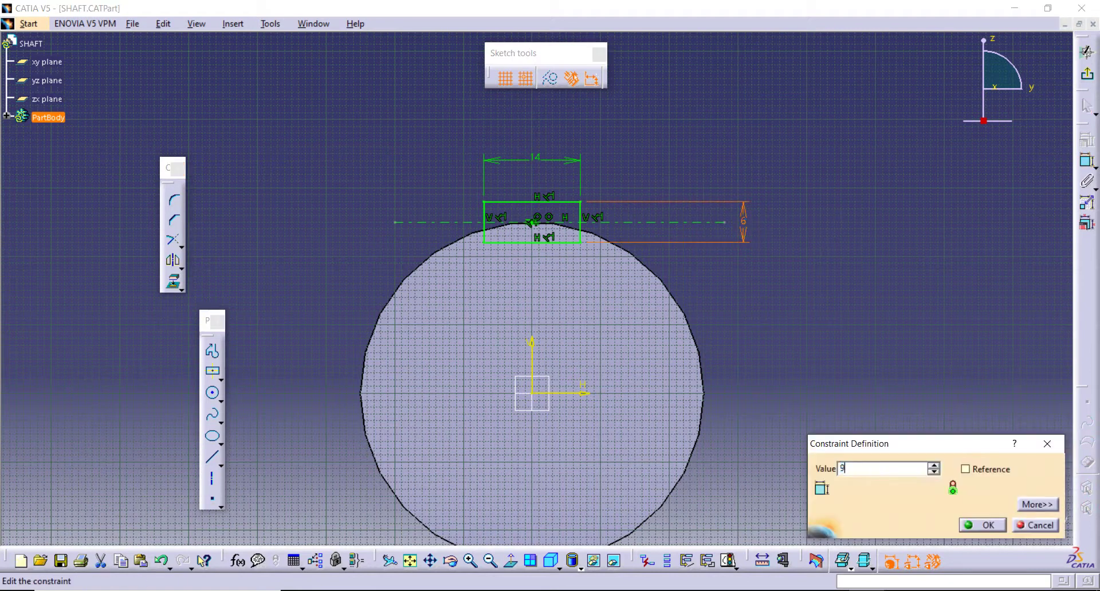
key("Return")
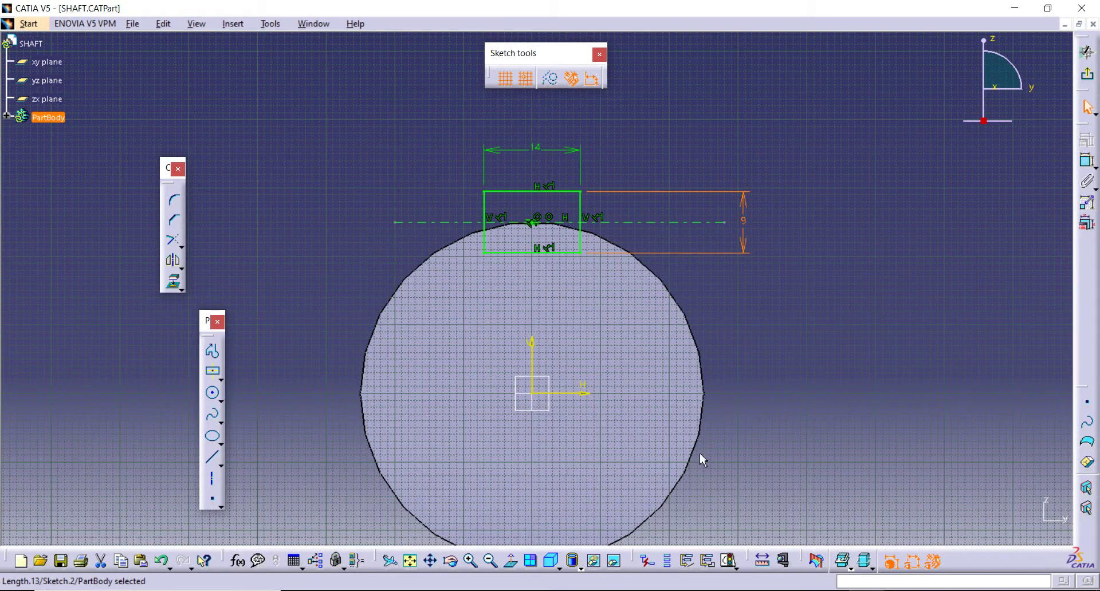
left_click(821, 281)
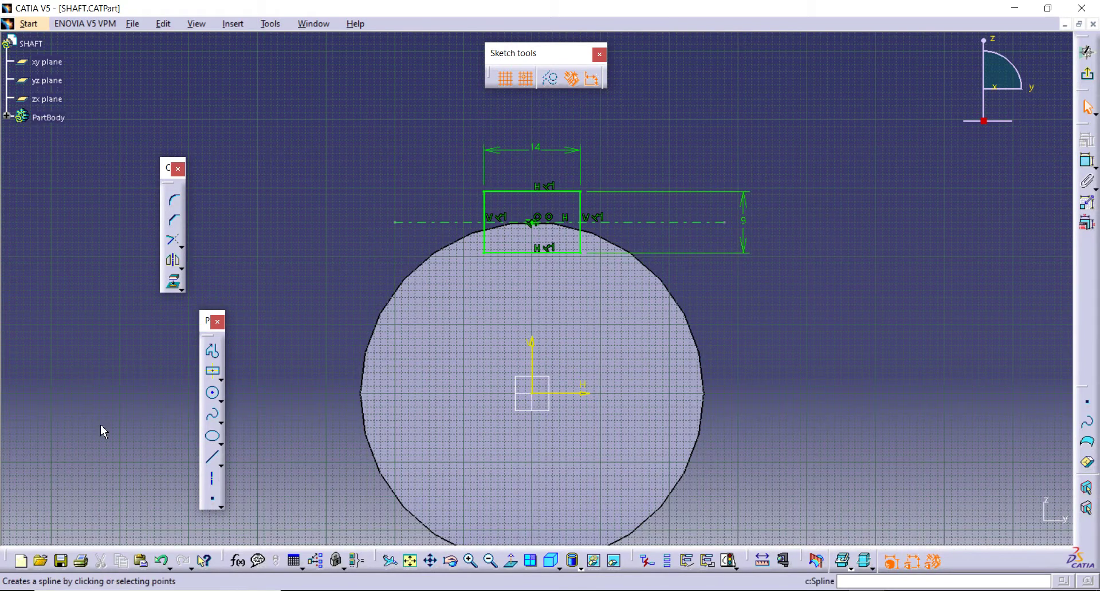
mouse_move(674, 294)
middle_mouse_down()
mouse_move(579, 195)
mouse_move(589, 265)
middle_mouse_up()
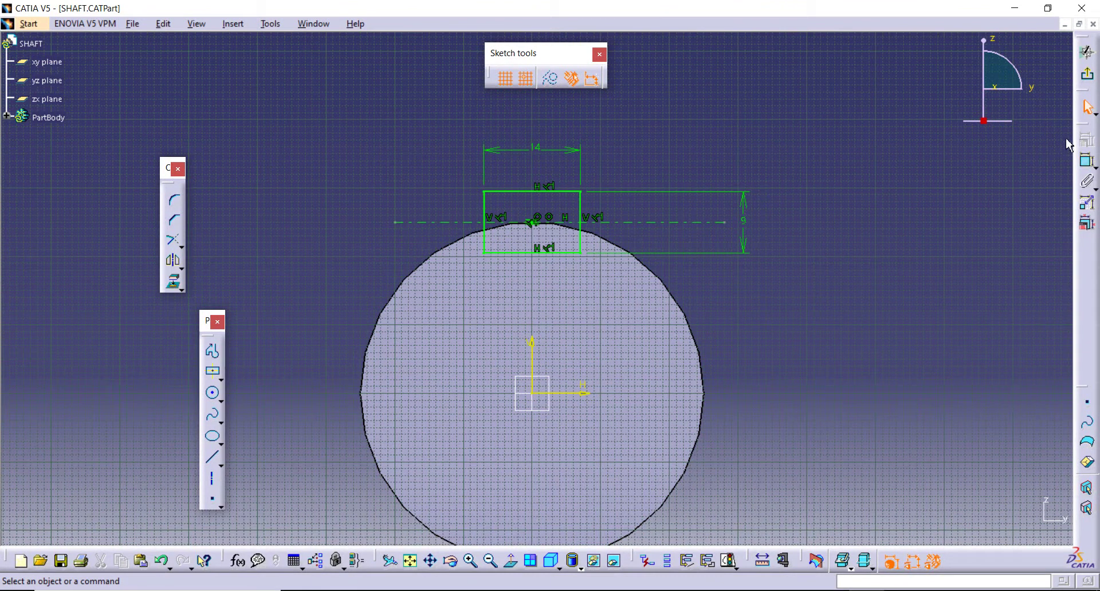
Constrain the rectangle's upper and lower sides symmetric about the horizontal tangent axis line
left_click(549, 193)
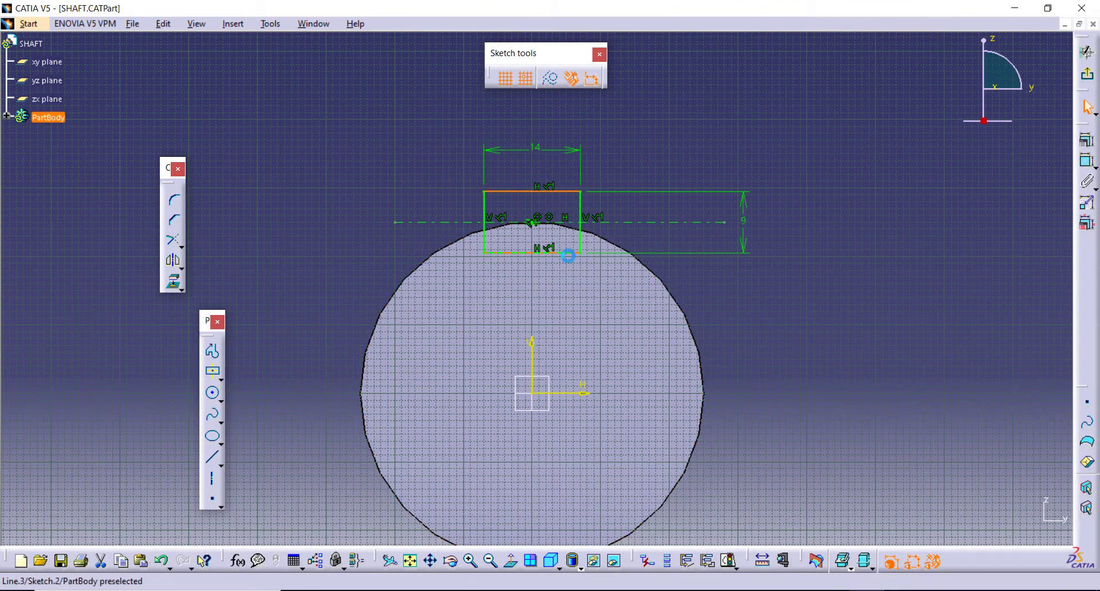
left_click(578, 259, "ctrl")
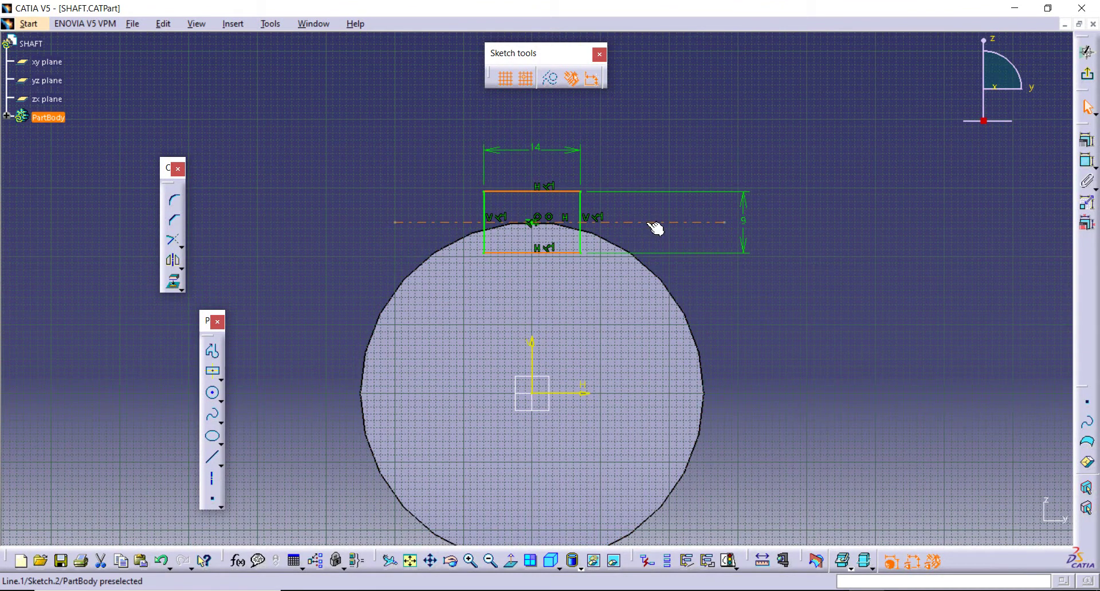
left_click(1087, 140)
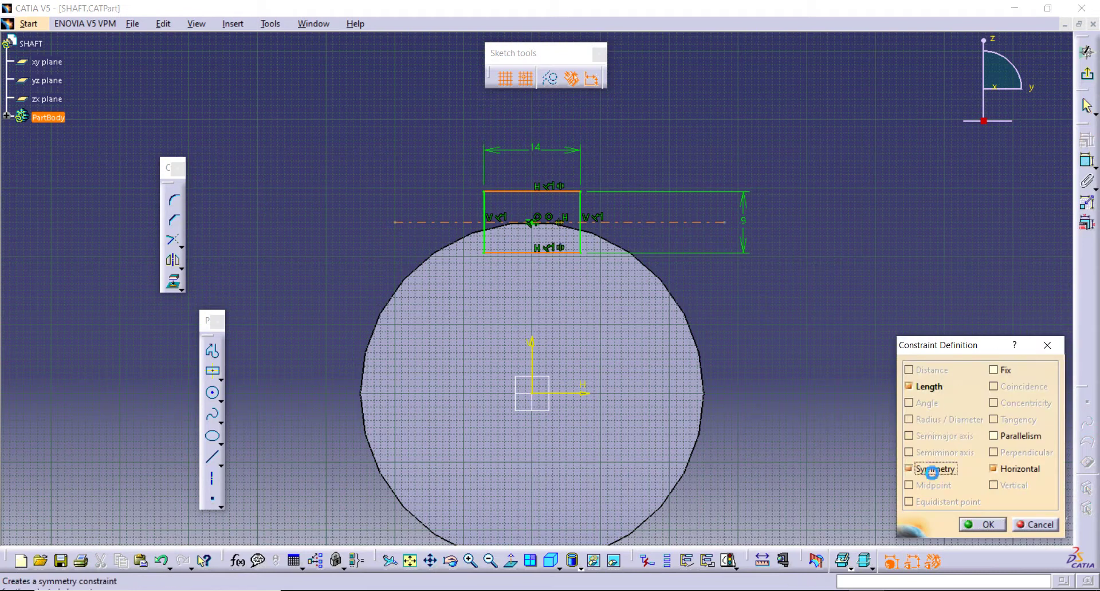
left_click(930, 469)
left_click(994, 526)
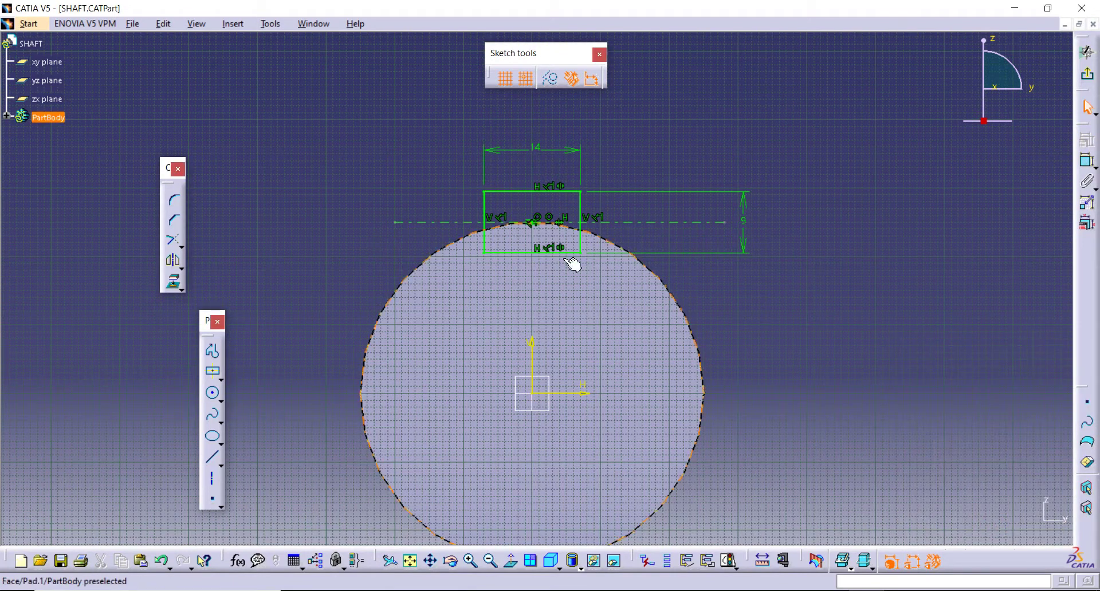
Constrain the rectangle's two vertical sides symmetric about the sketch's vertical axis
left_click(485, 241)
left_click(580, 236, "ctrl")
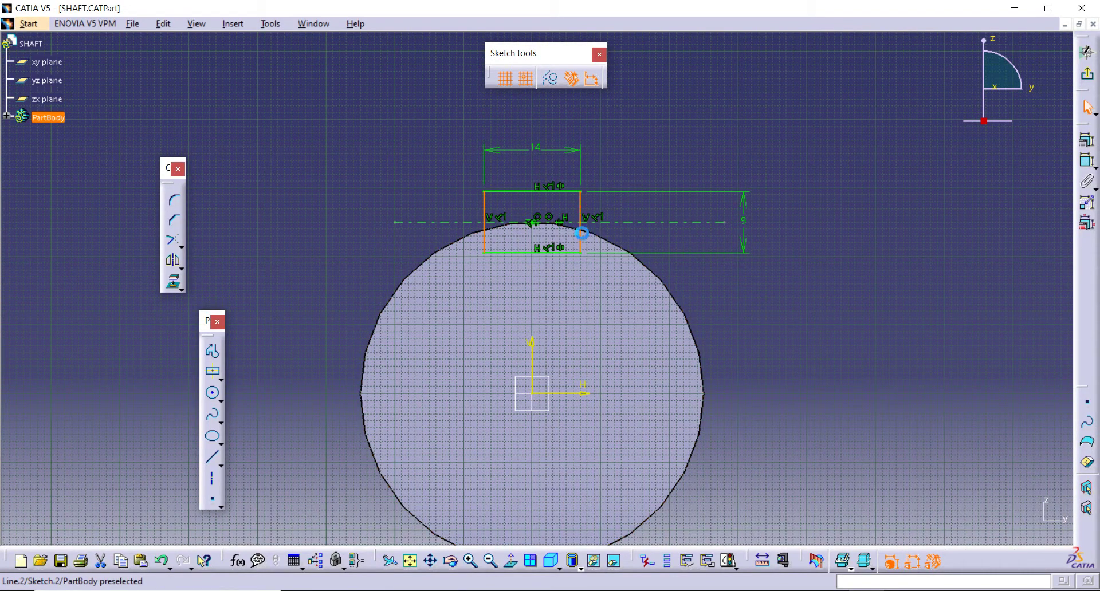
left_click(532, 358, "ctrl")
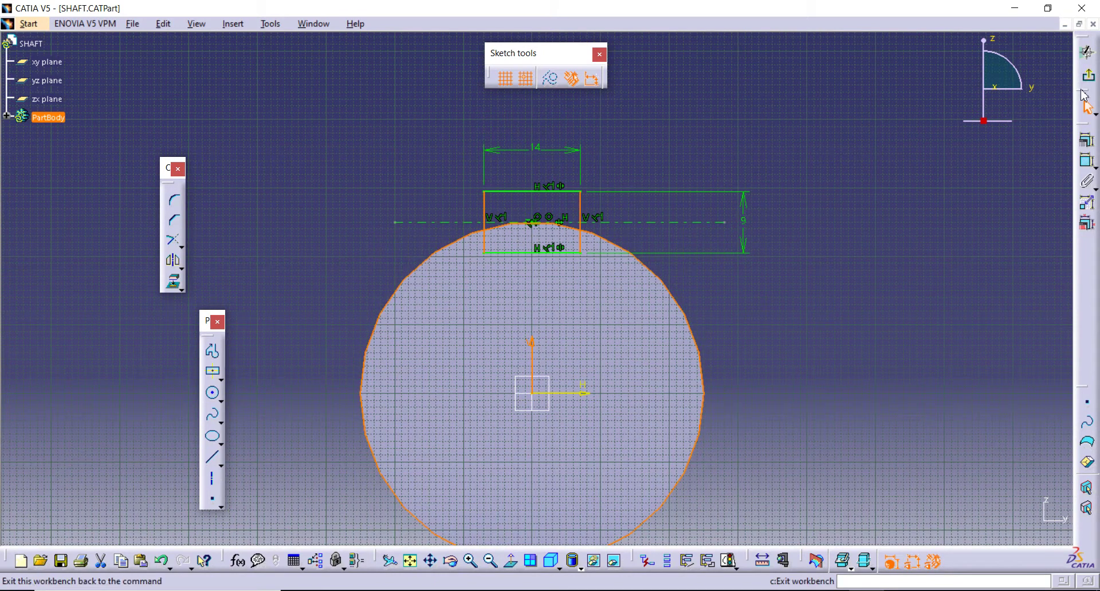
left_click(1086, 140)
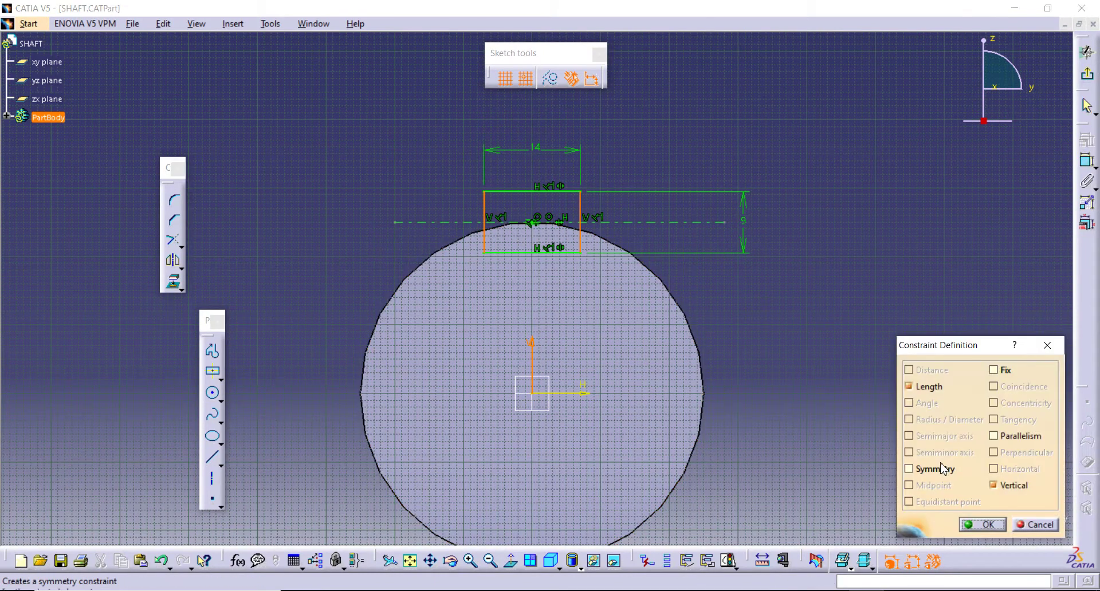
left_click(934, 469)
left_click(984, 524)
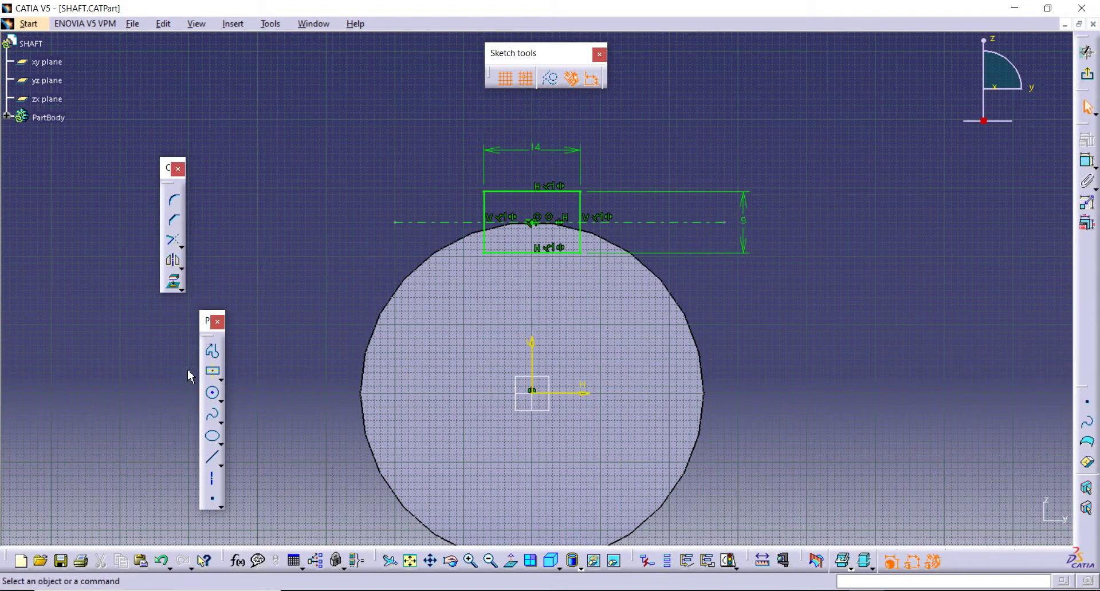
Exit the sketch and cut the rectangle into the shaft as a pocket 75 mm deep
left_click(1087, 53)
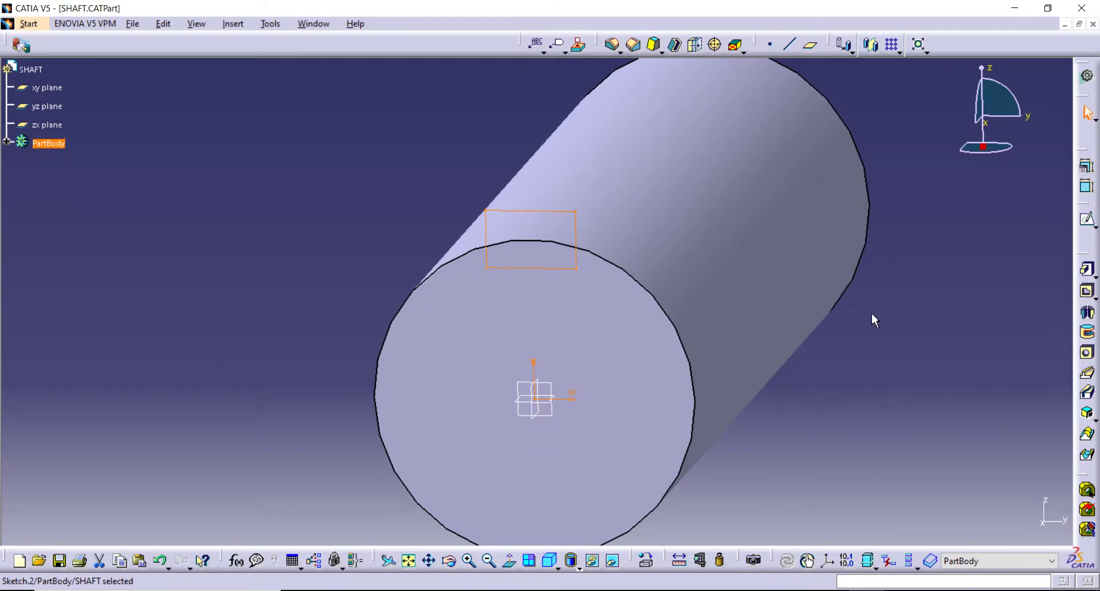
middle_click_drag(879, 309, 795, 337)
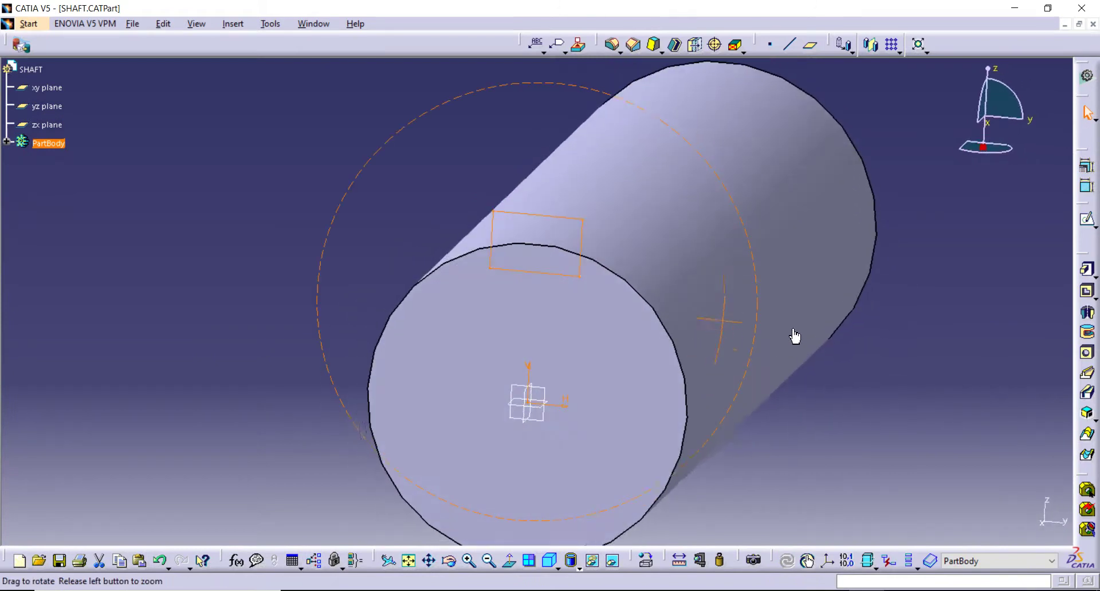
left_click(1087, 291)
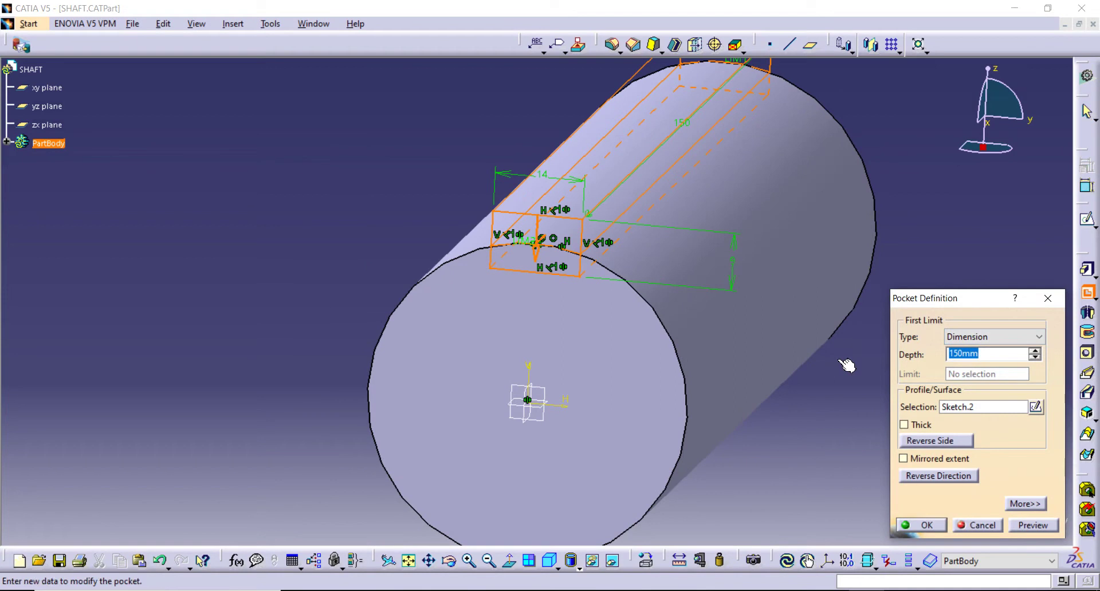
type("75")
key("Return")
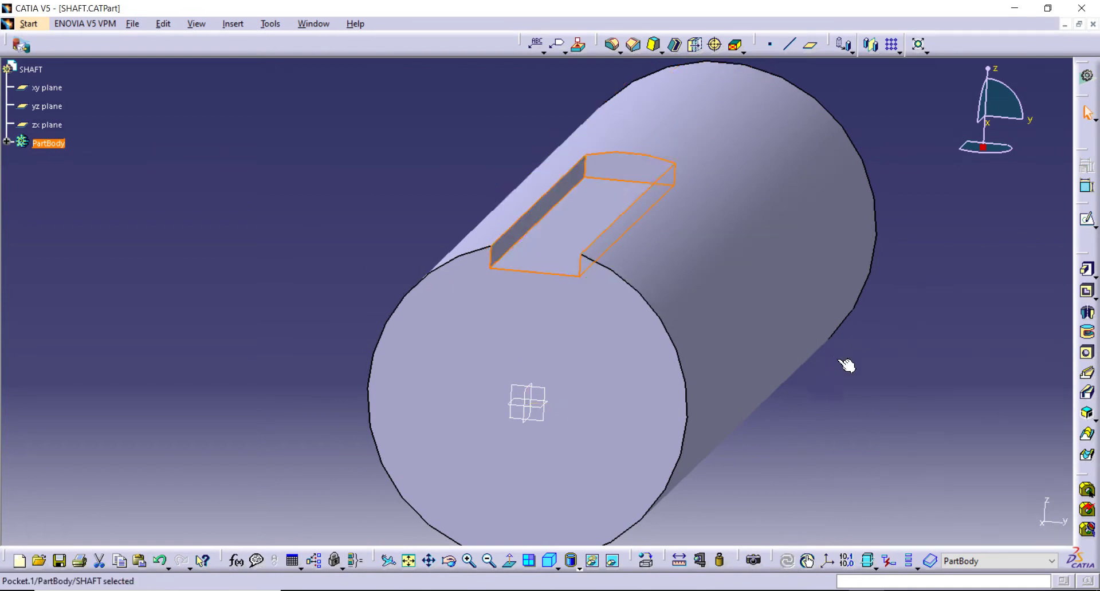
left_click(870, 401)
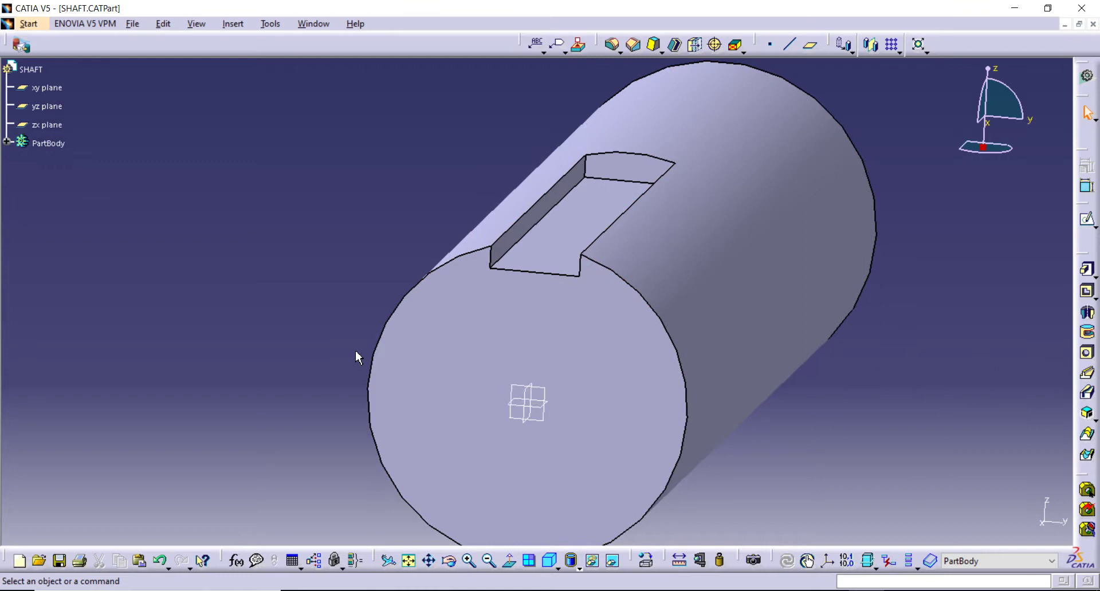
middle_click_drag(355, 352, 659, 325)
middle_click_drag(630, 335, 704, 310)
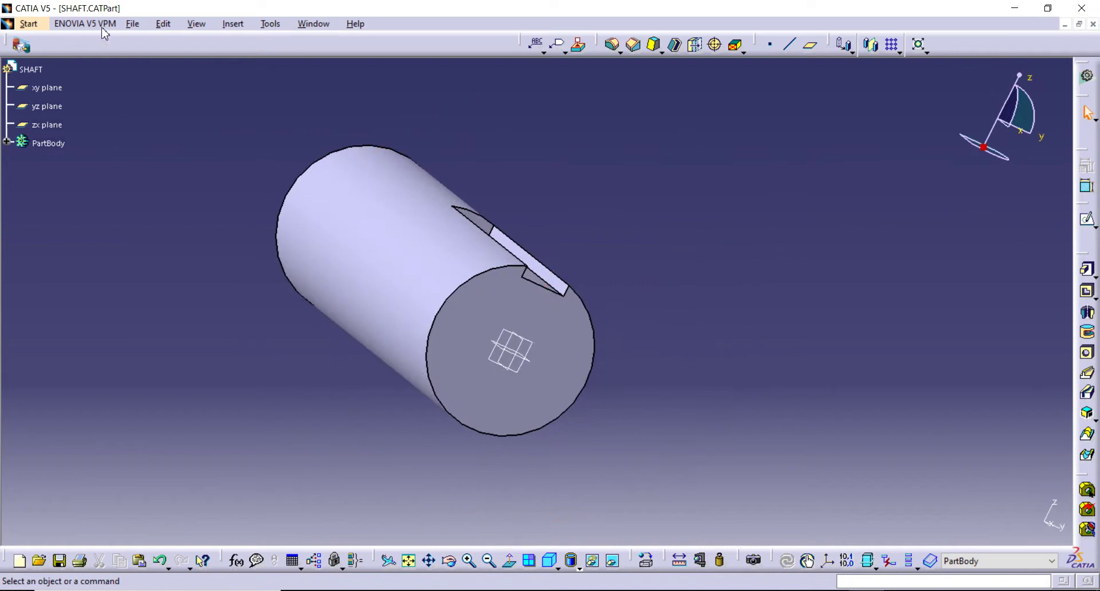
left_click(133, 23)
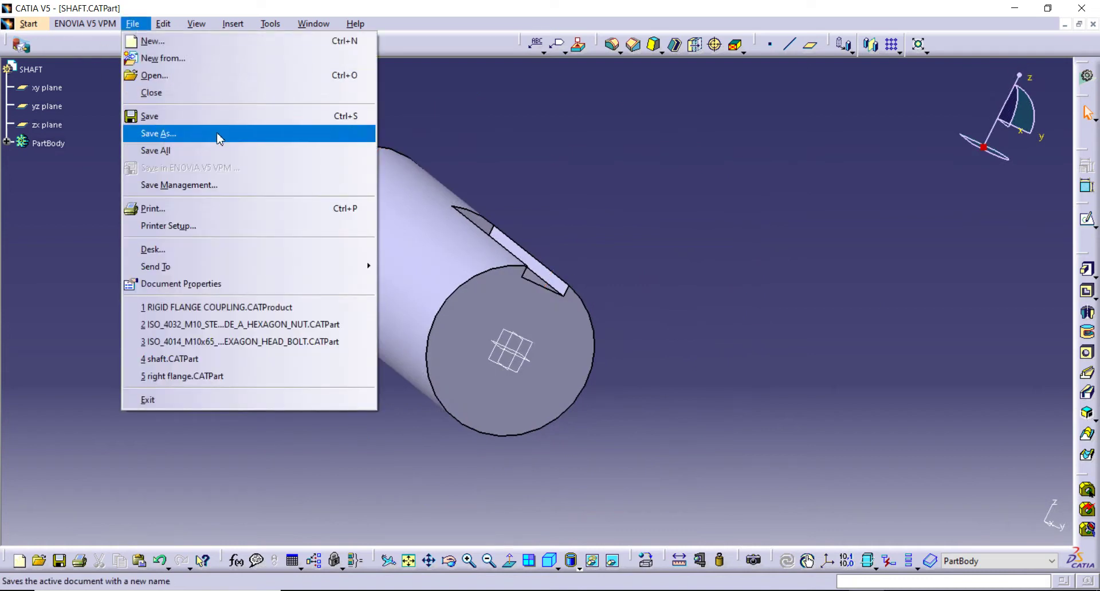
left_click(549, 144)
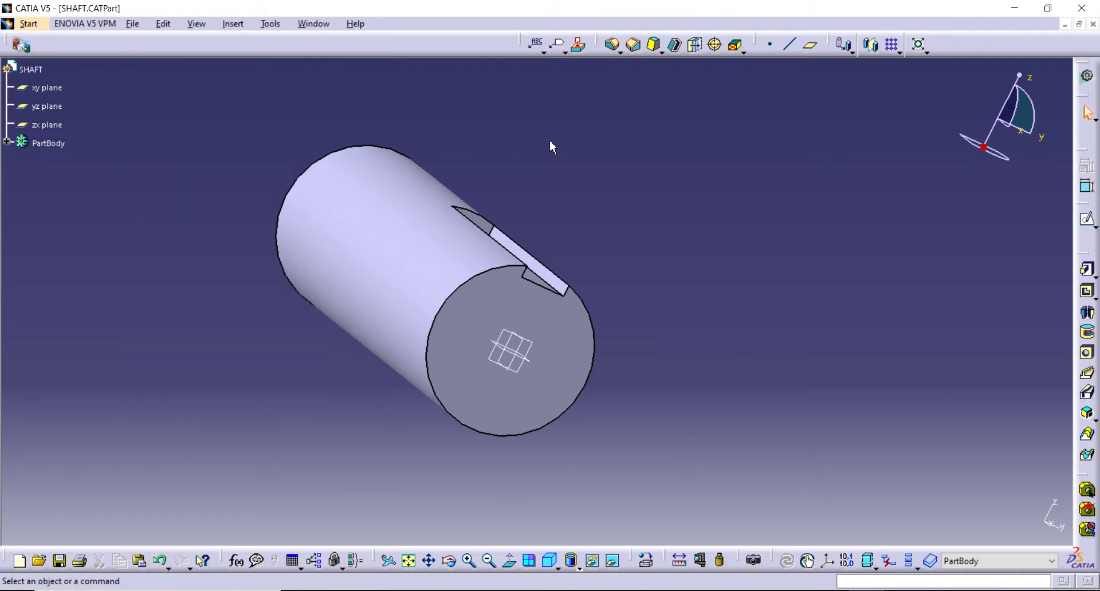
left_click(1094, 24)
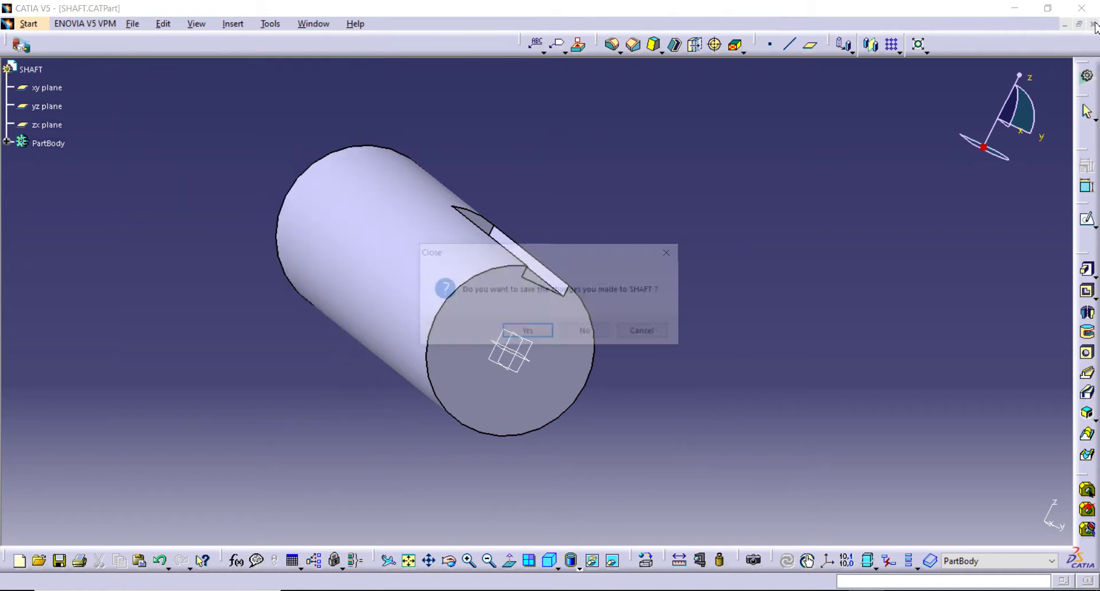
left_click(529, 334)
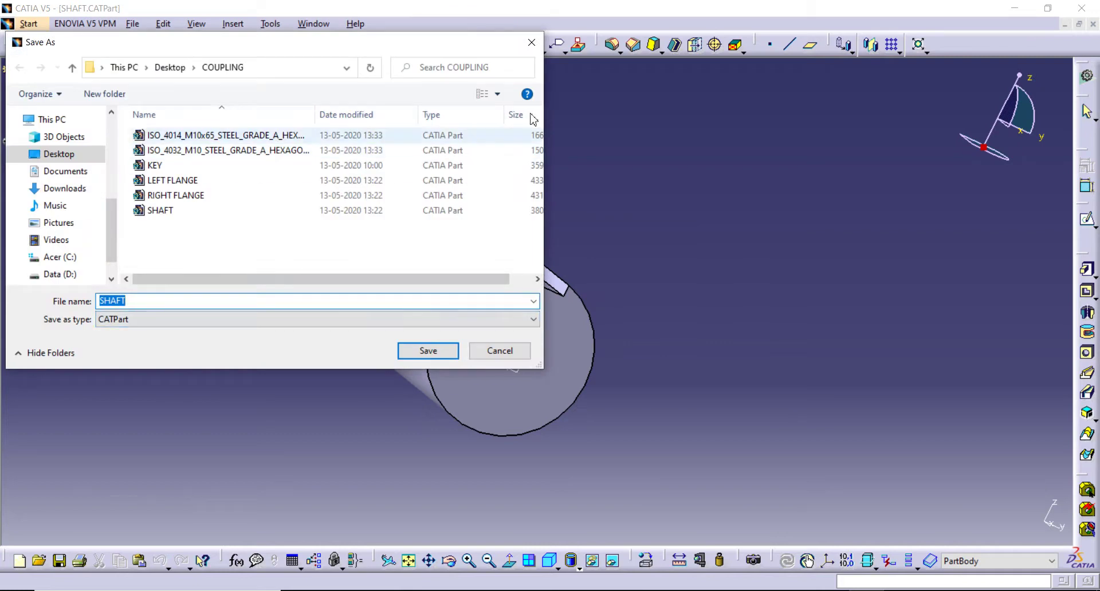
left_click(531, 42)
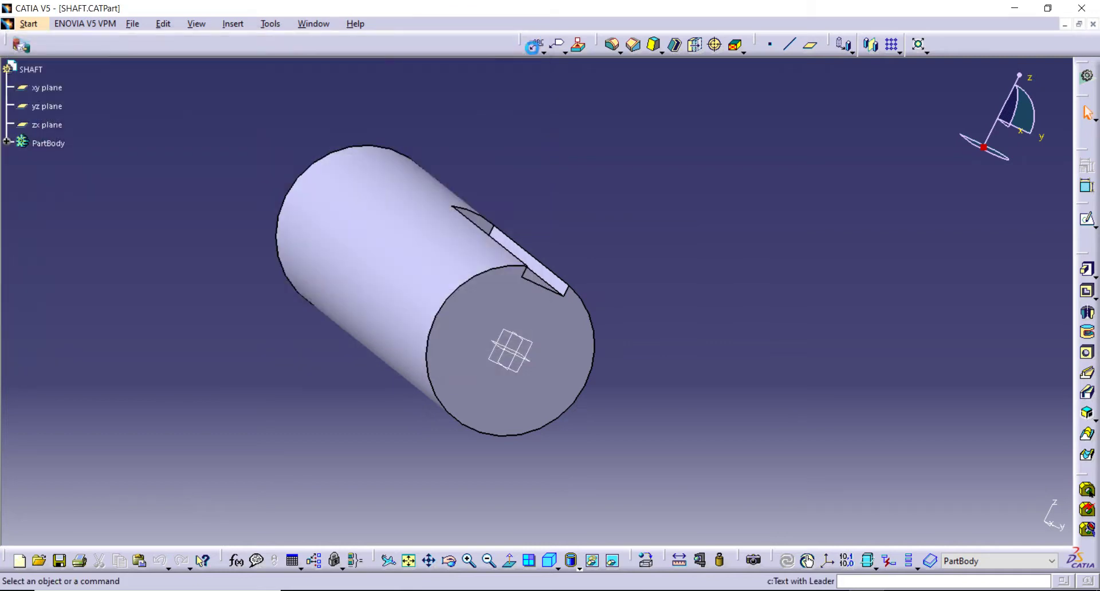
Create a new part in the Part Design workbench and set its part number to KEY
left_click(28, 24)
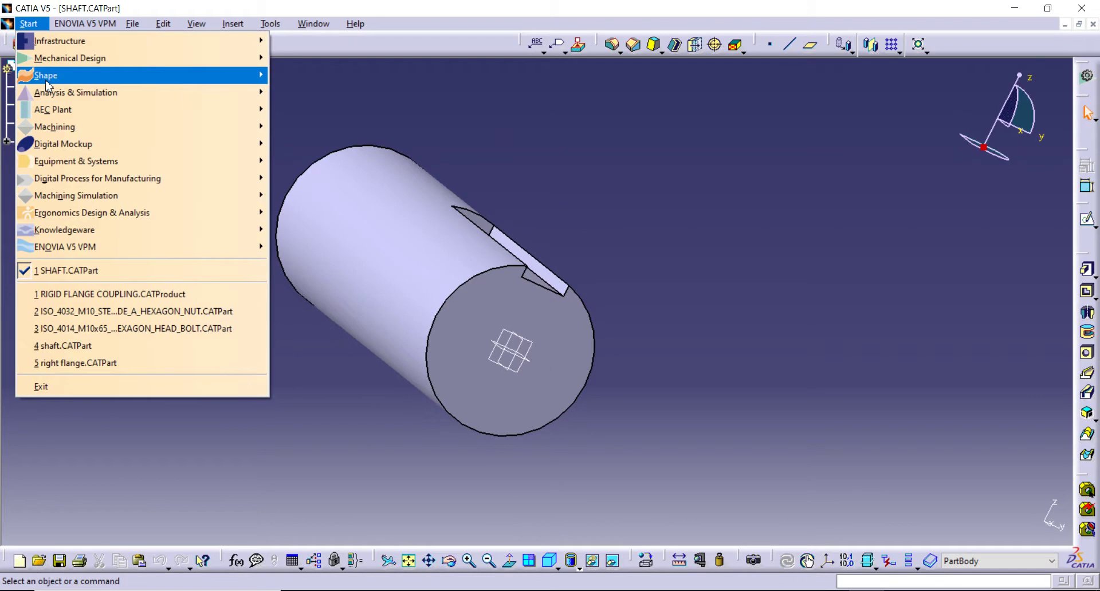
mouse_move(58, 60)
left_click(345, 61)
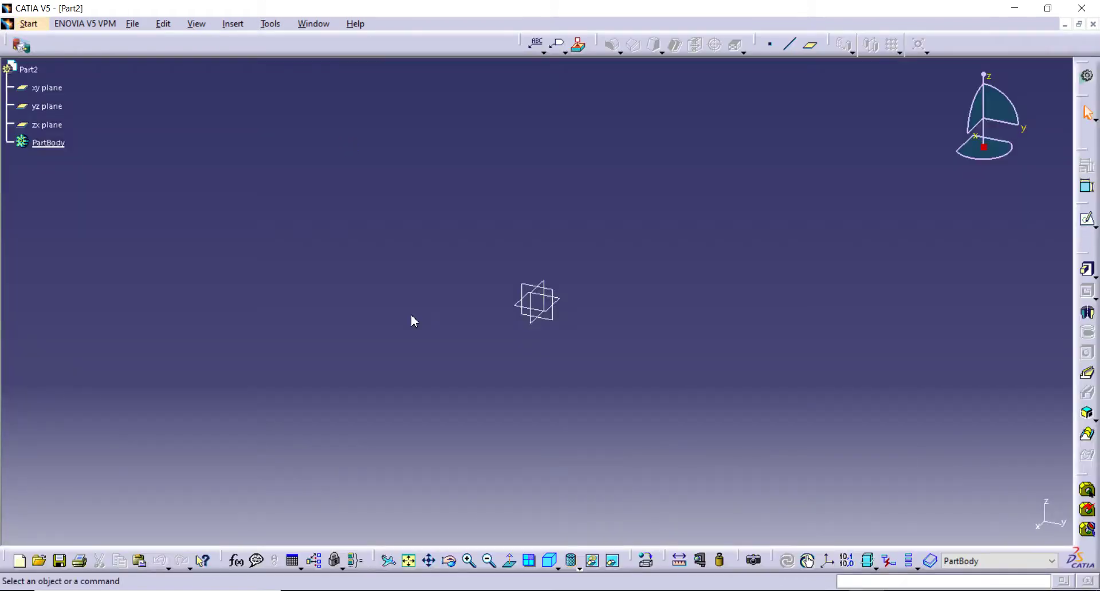
middle_click_drag(462, 332, 462, 332)
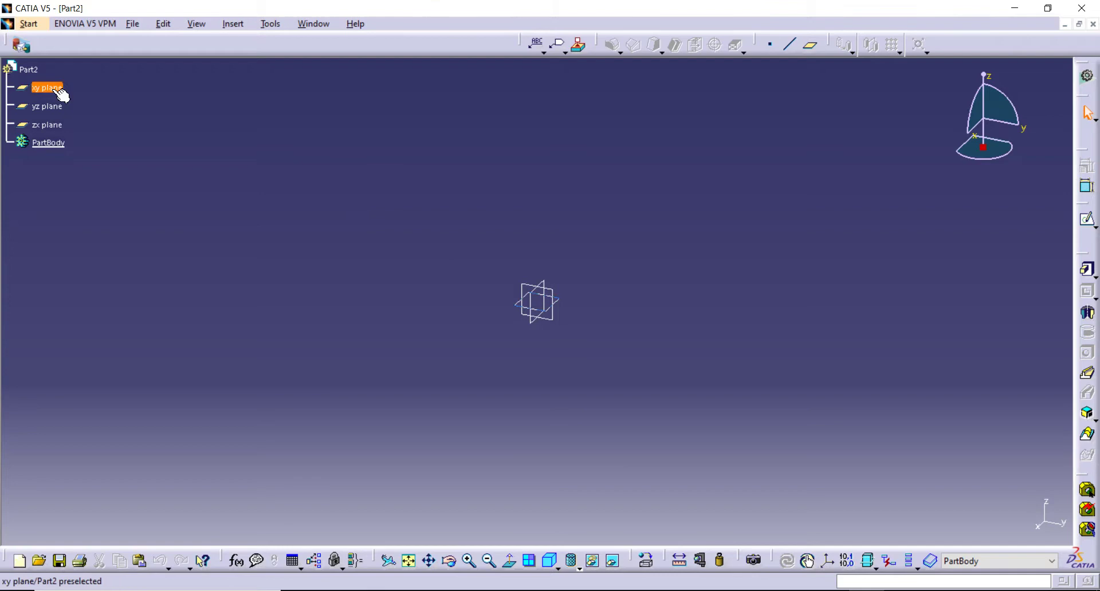
right_click(34, 70)
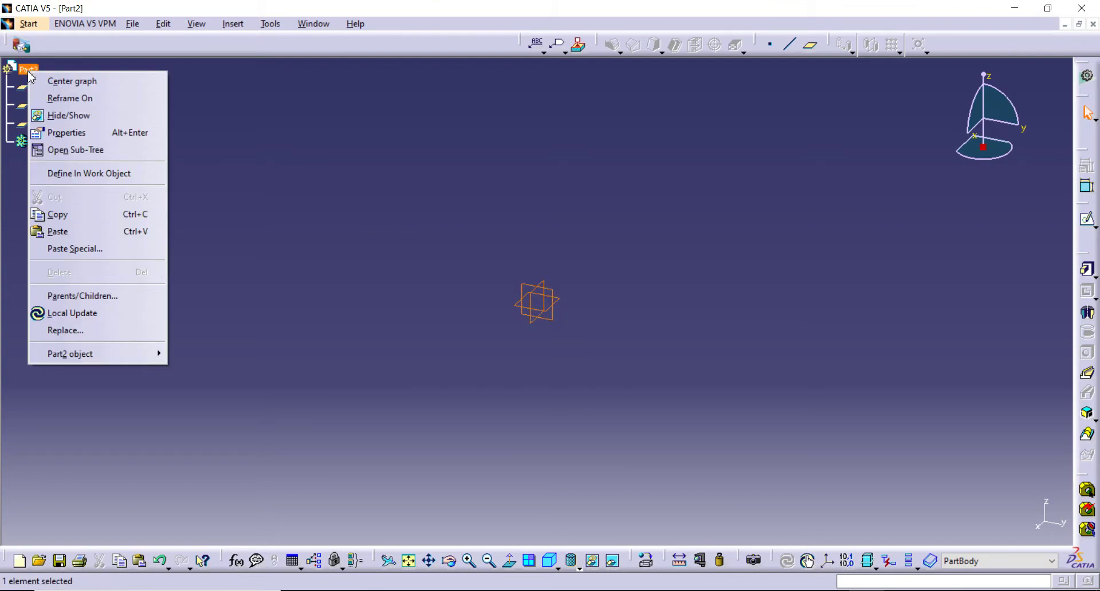
left_click(64, 137)
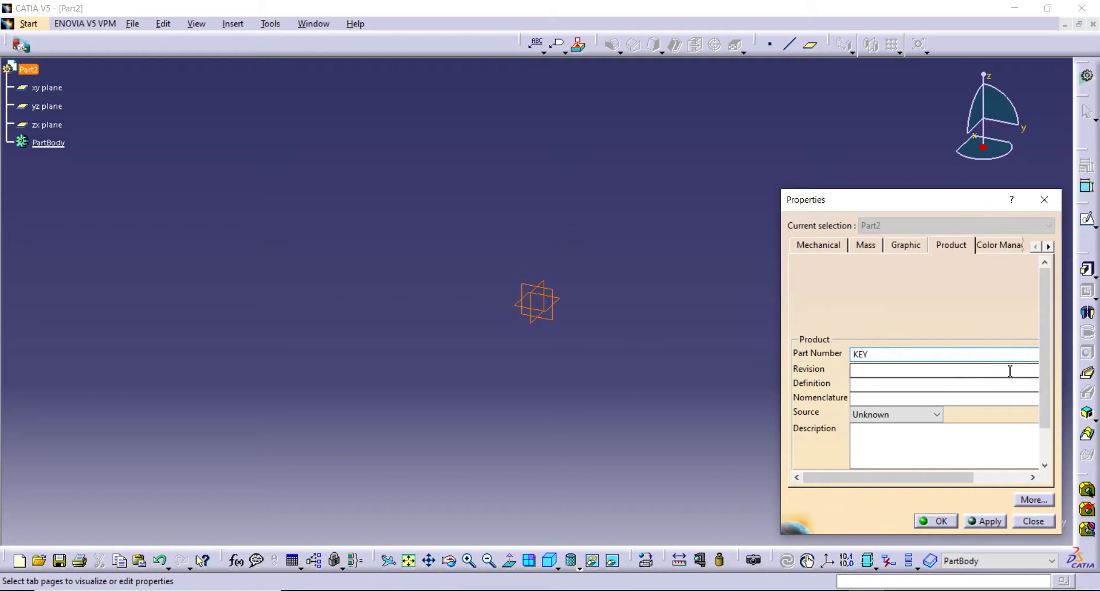
left_click(938, 522)
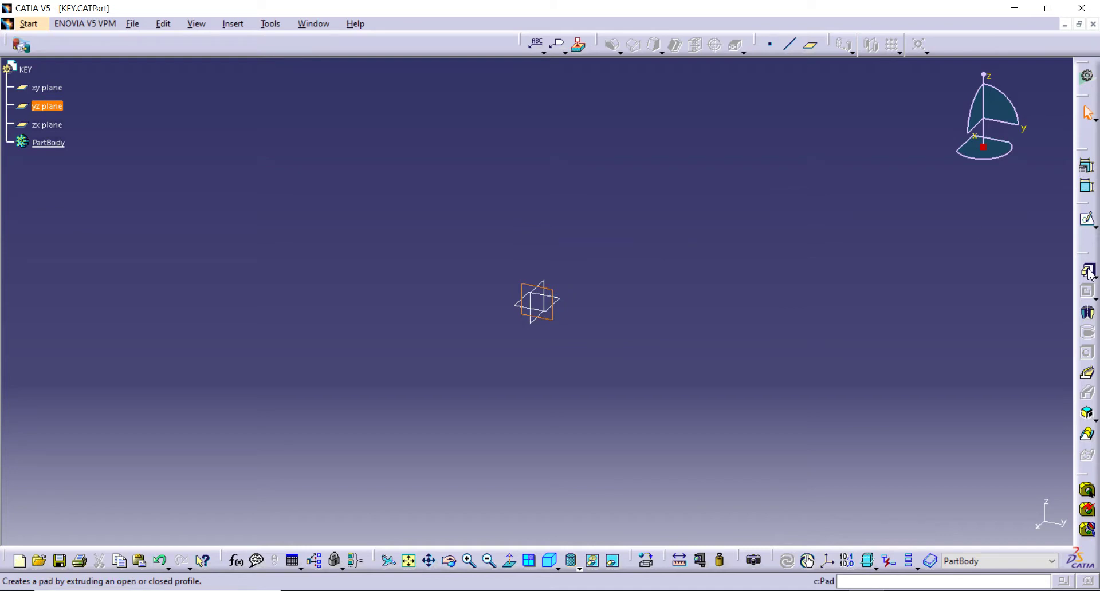
Sketch a centered rectangle about 26 mm wide and 16 mm high around the origin on the yz plane
left_click(1087, 218)
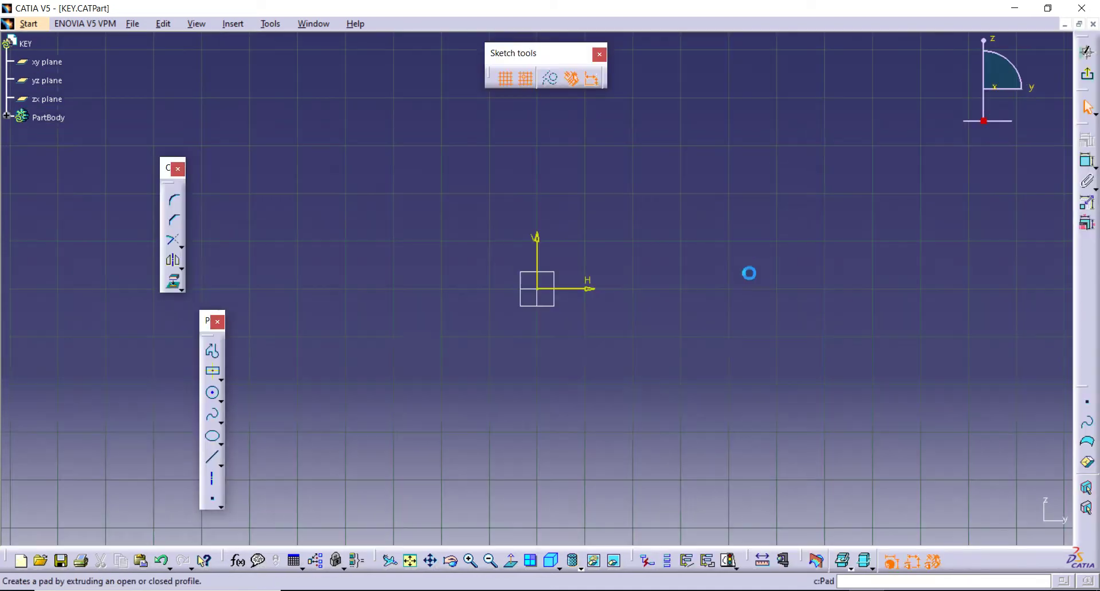
left_click(212, 371)
left_click(537, 288)
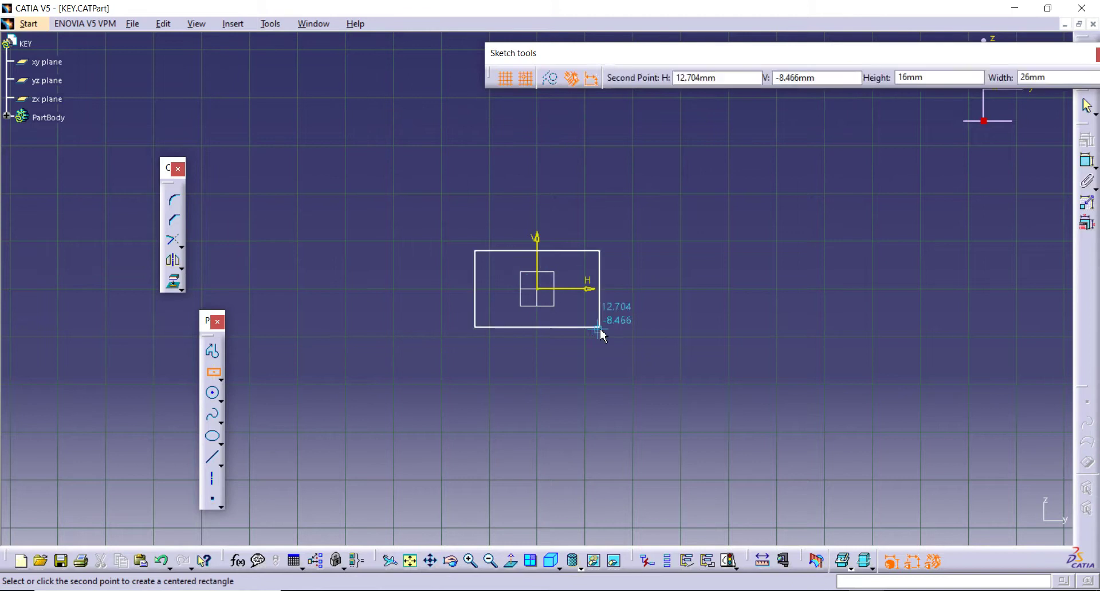
left_click(598, 328)
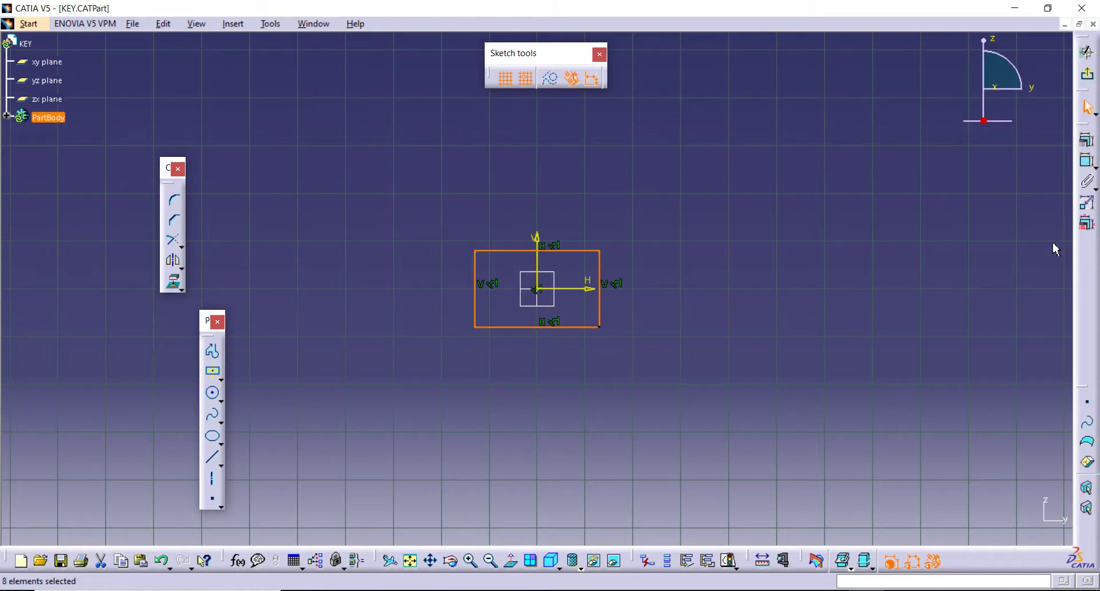
Dimension the rectangle's upper horizontal side and set its width to 14 mm
left_click(945, 270)
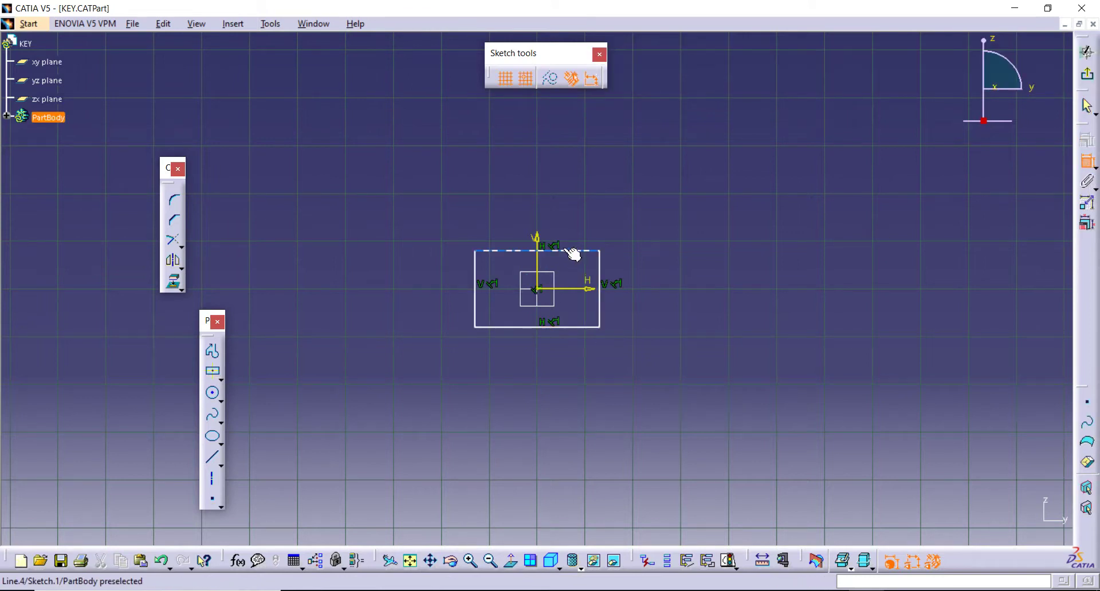
left_click(573, 253)
left_click(541, 212)
double_click(541, 215)
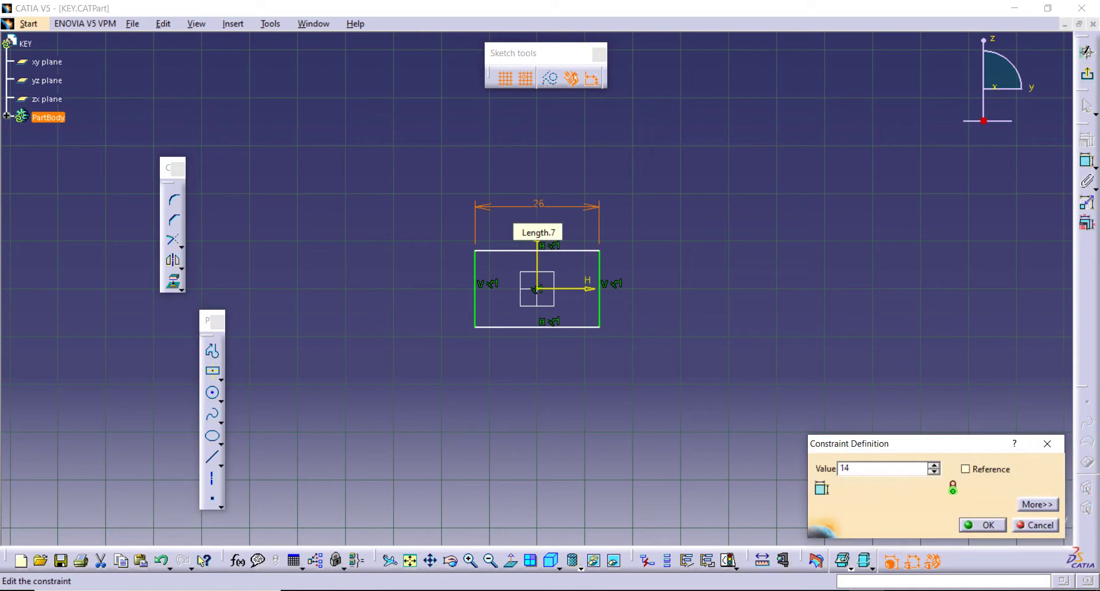
key("Return")
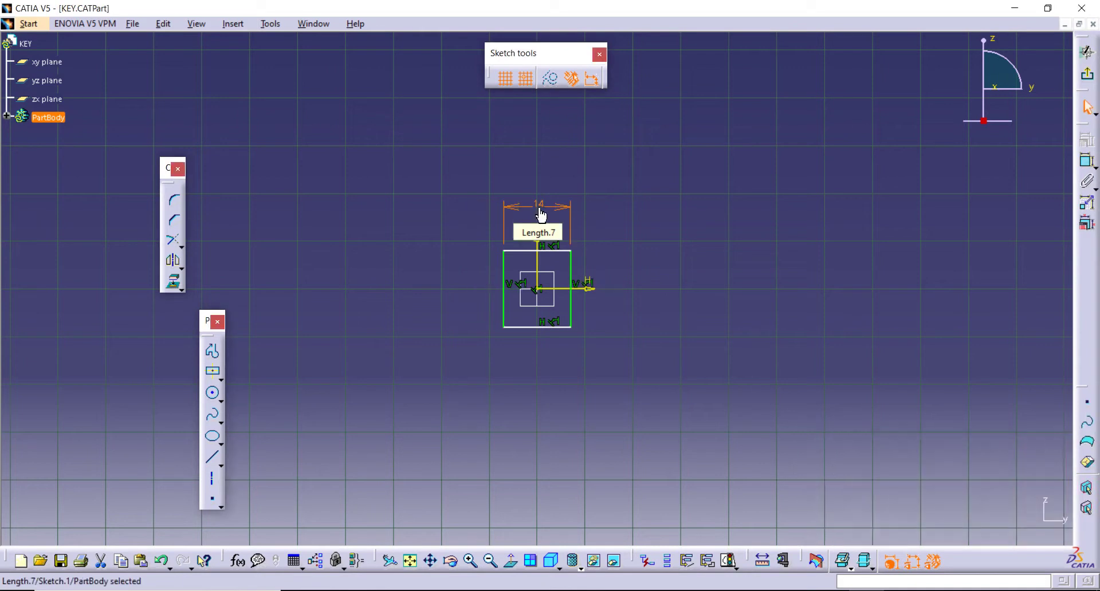
Dimension the rectangle's vertical side and set its height to 9 mm
left_click(1089, 162)
left_click(572, 299)
left_click(644, 299)
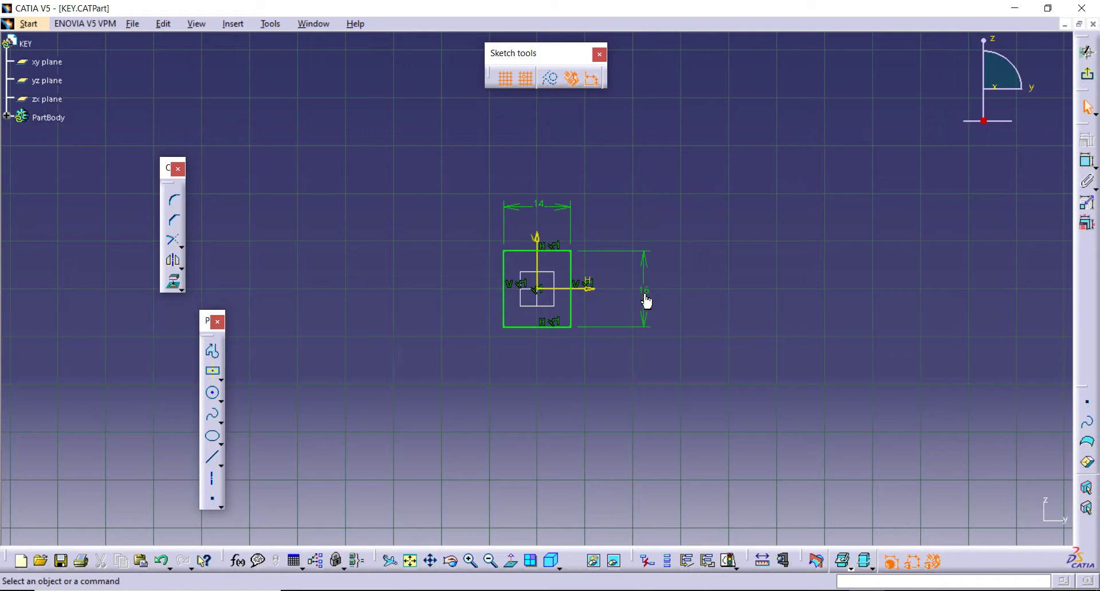
double_click(646, 300)
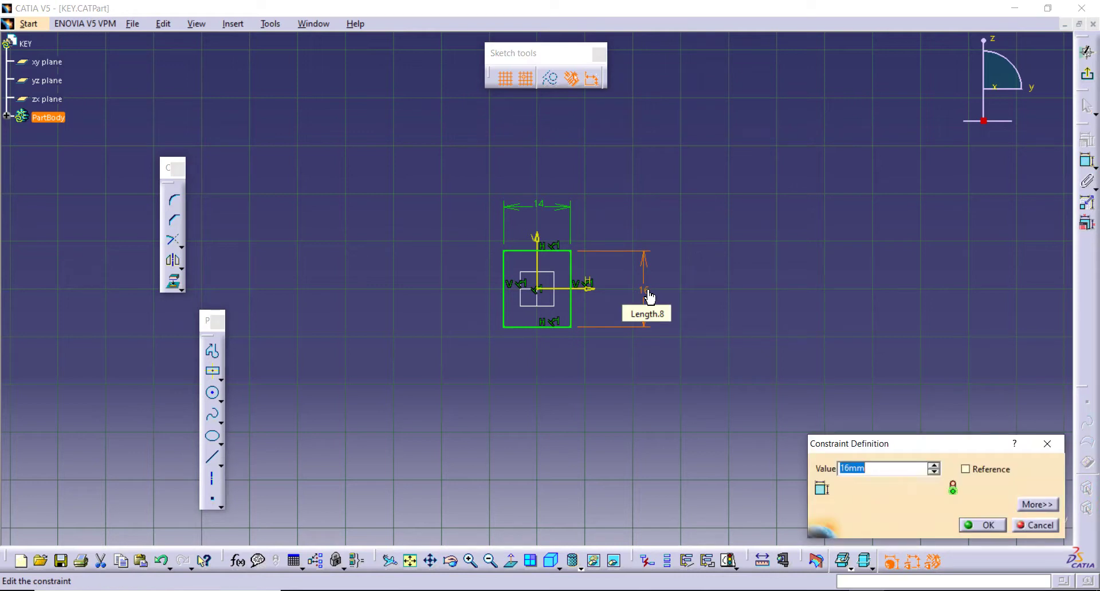
key("Return")
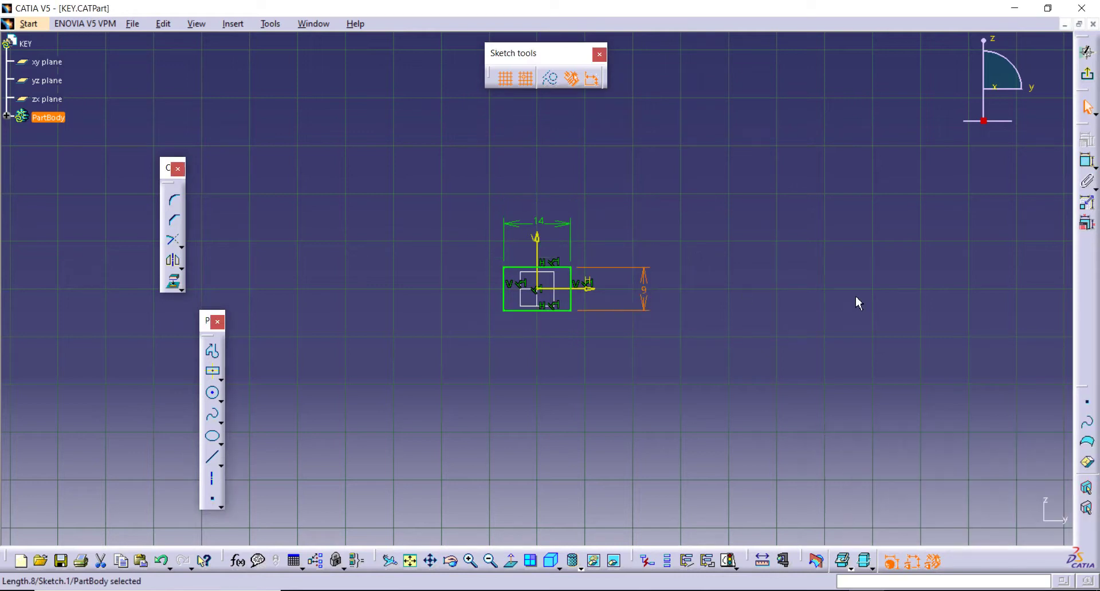
Exit the sketch and extrude the rectangle as a 75 mm long pad in the reversed direction
left_click(1087, 73)
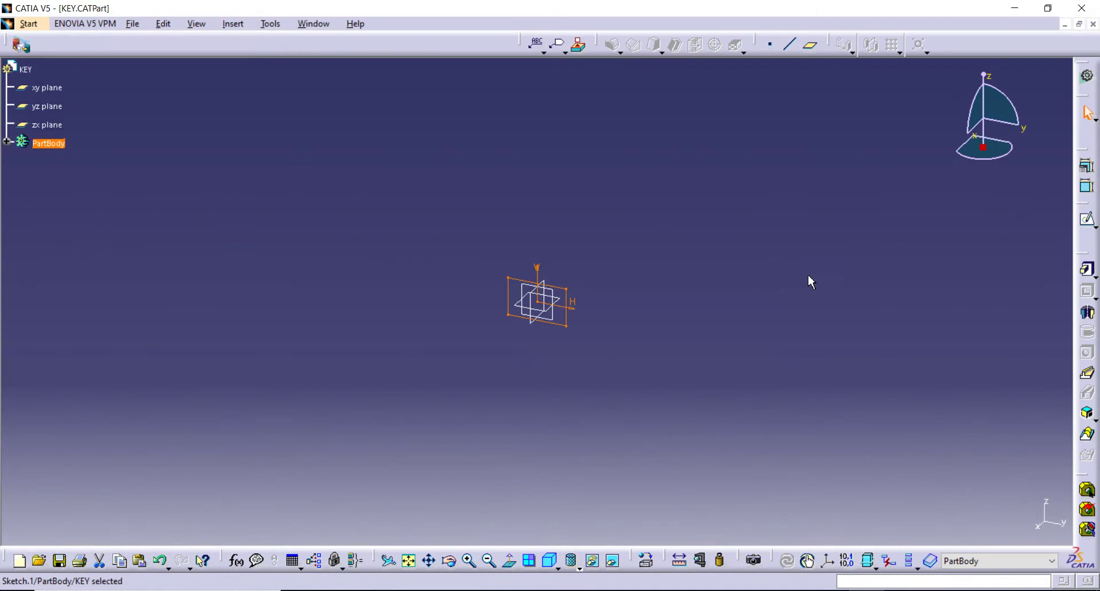
left_click(1087, 269)
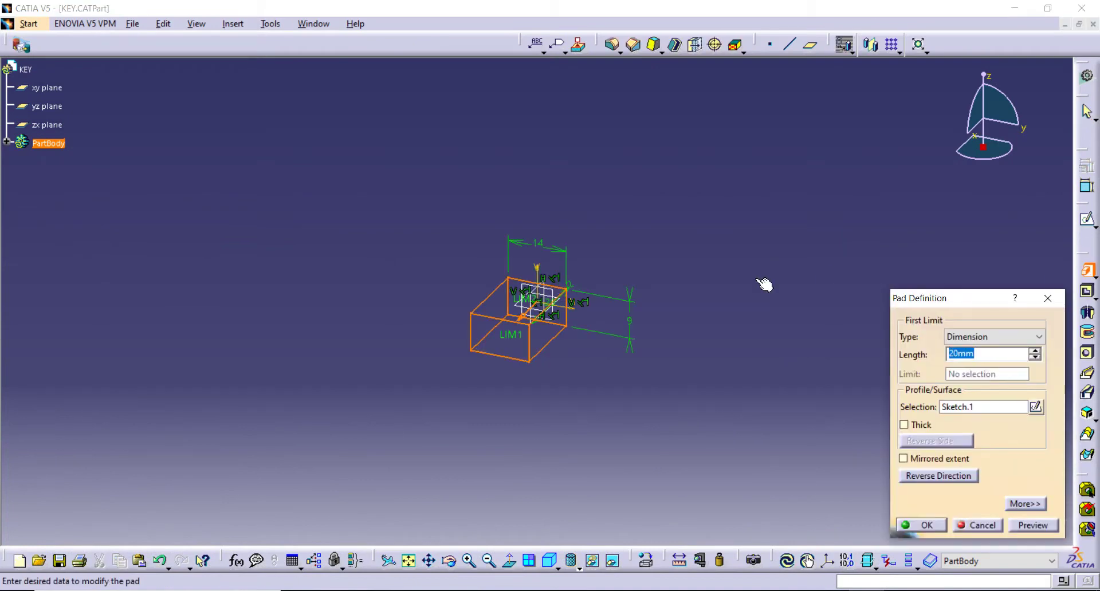
left_click(926, 480)
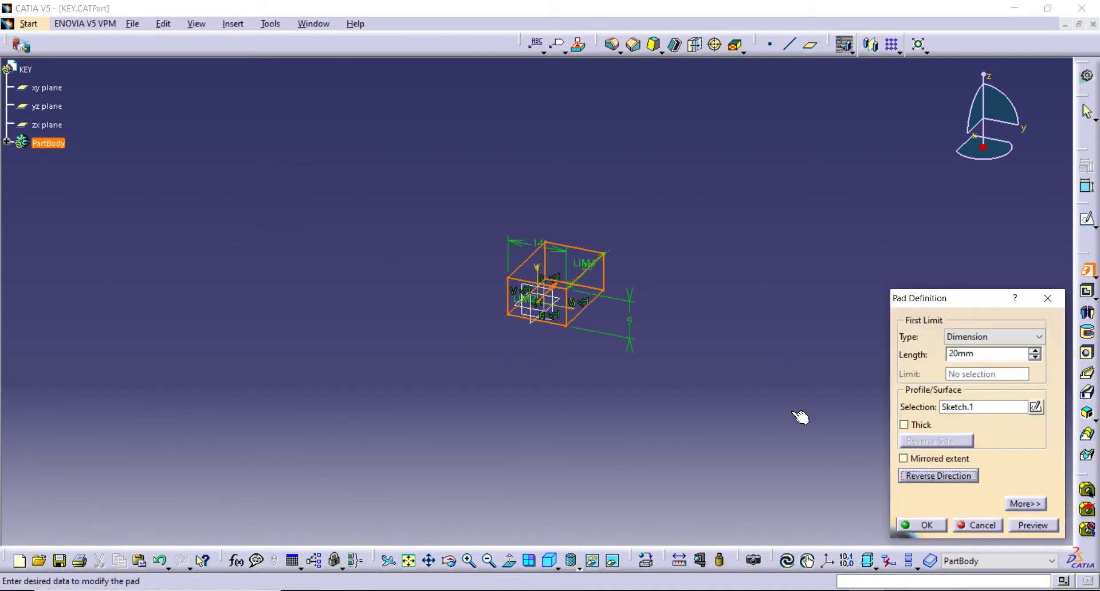
double_click(974, 353)
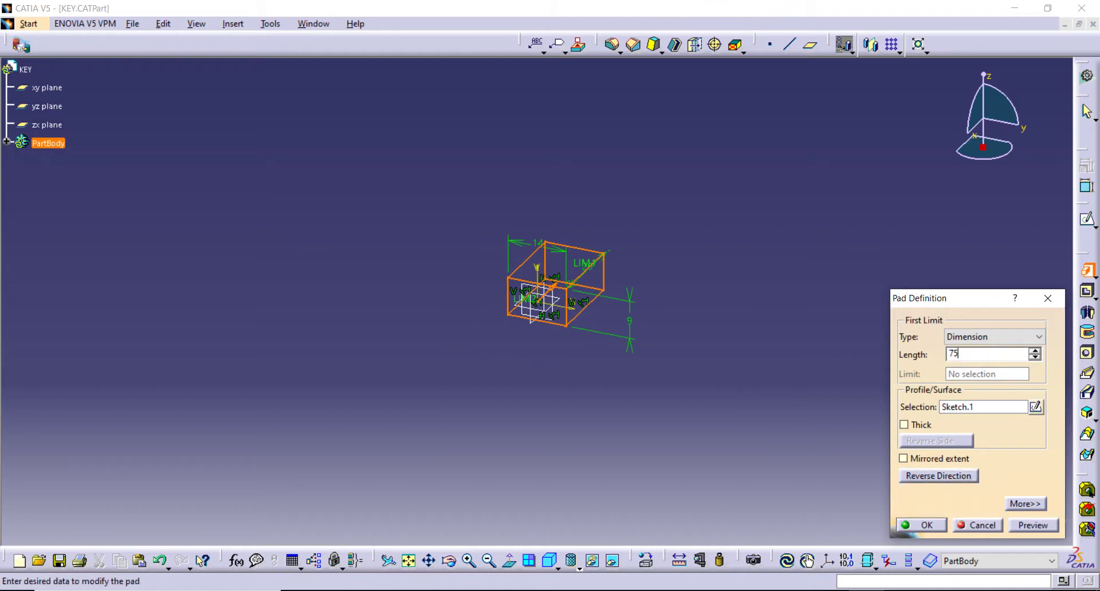
key("Return")
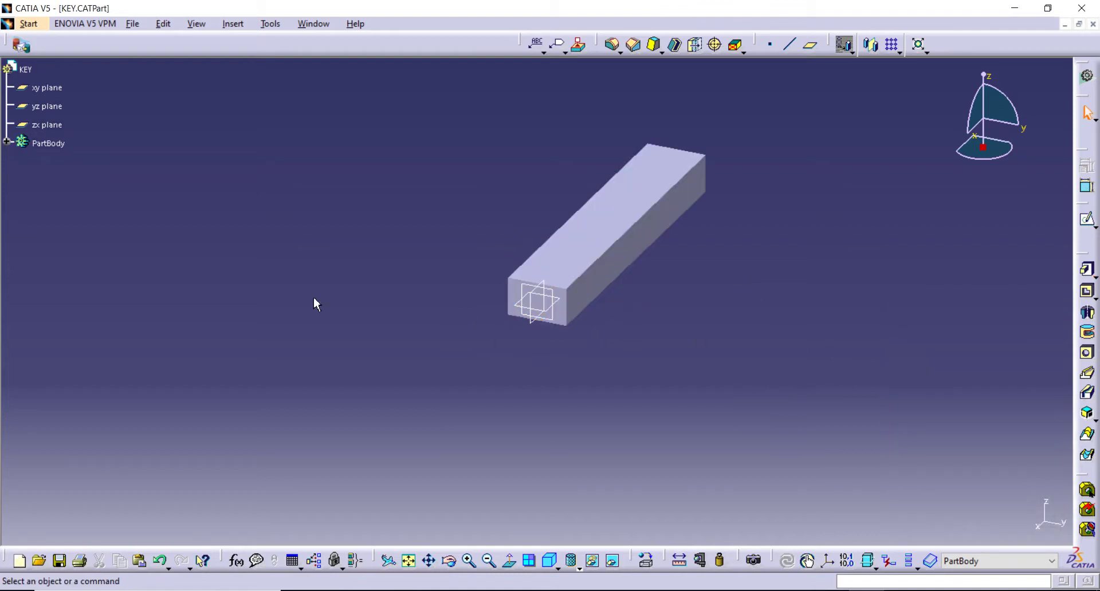
Examine the key block from several sides and apply the standard isometric view
middle_click_drag(314, 298, 305, 265)
middle_click_drag(451, 223, 476, 195)
middle_click_drag(788, 245, 702, 373)
left_click(552, 562)
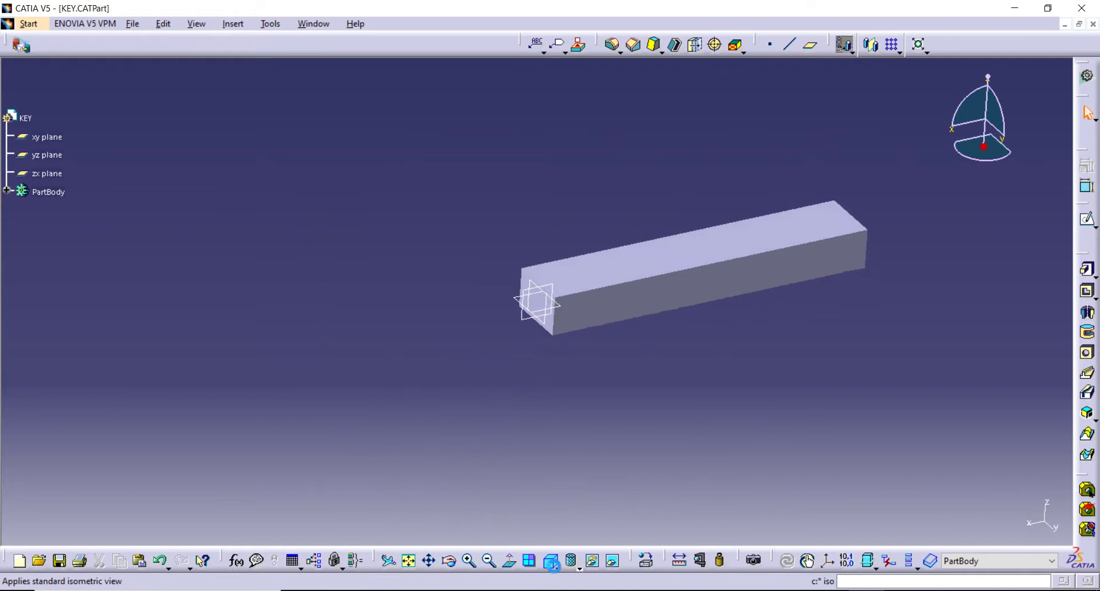